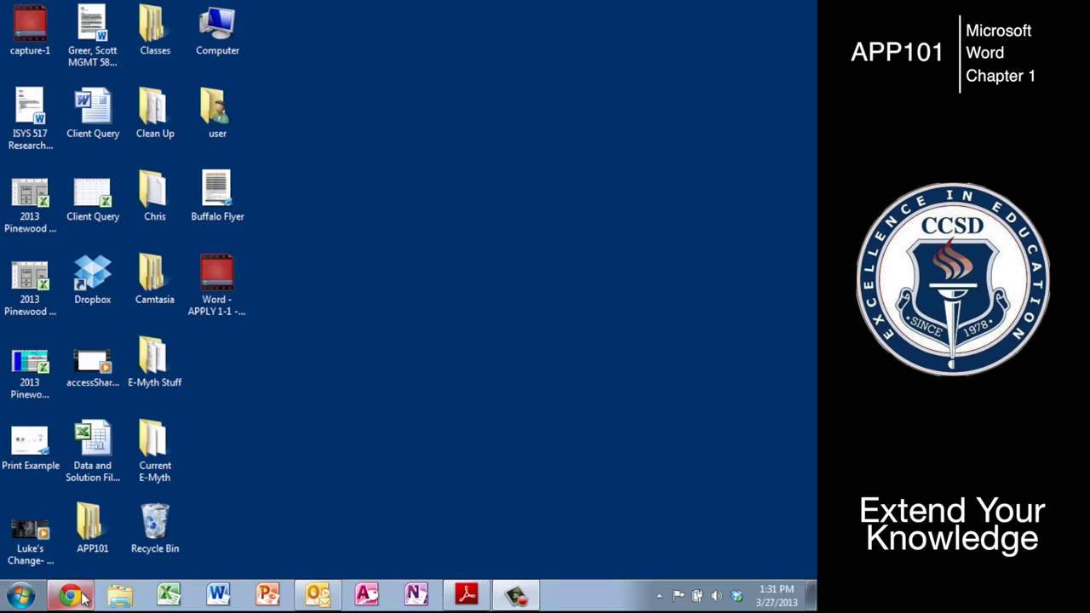
# Launch Word with a blank Document1 and zoom the page view to 100%
pyautogui.click(228, 599)
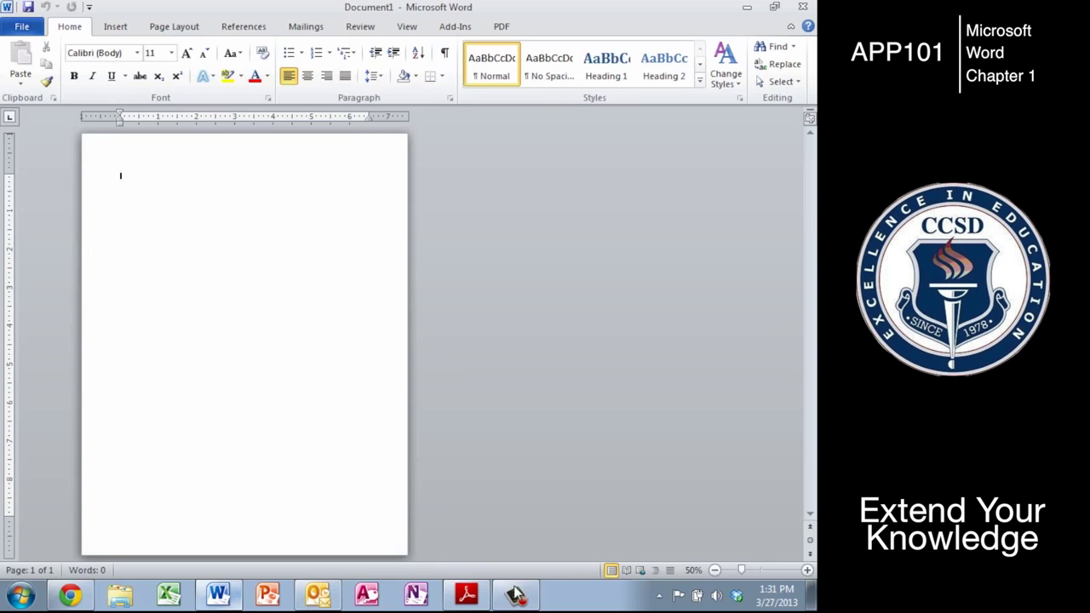
pyautogui.click(807, 570)
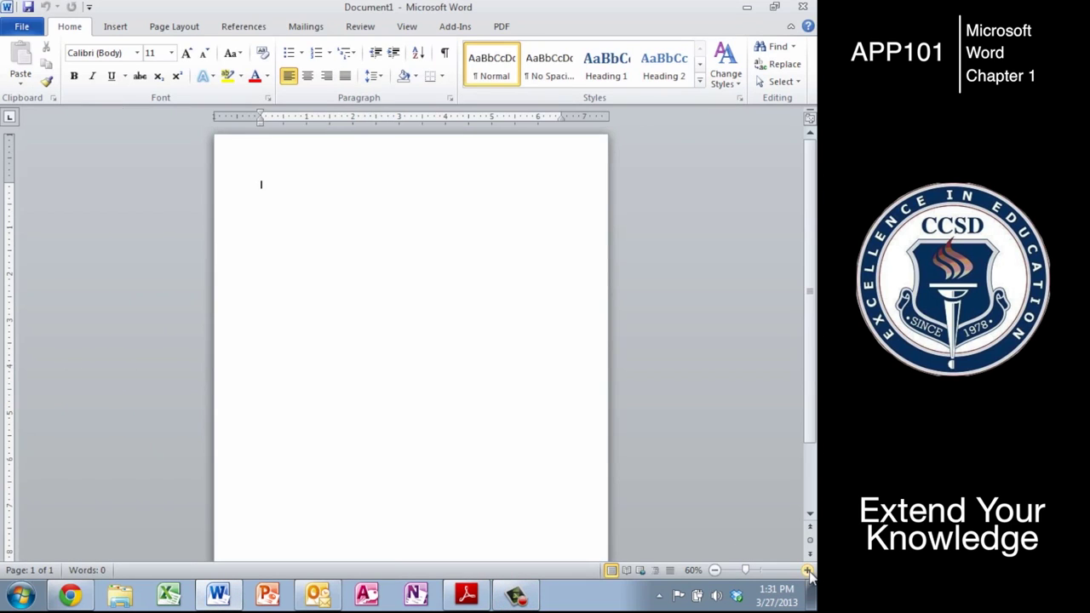
pyautogui.click(807, 570)
pyautogui.click(807, 569)
pyautogui.click(807, 569)
pyautogui.click(807, 570)
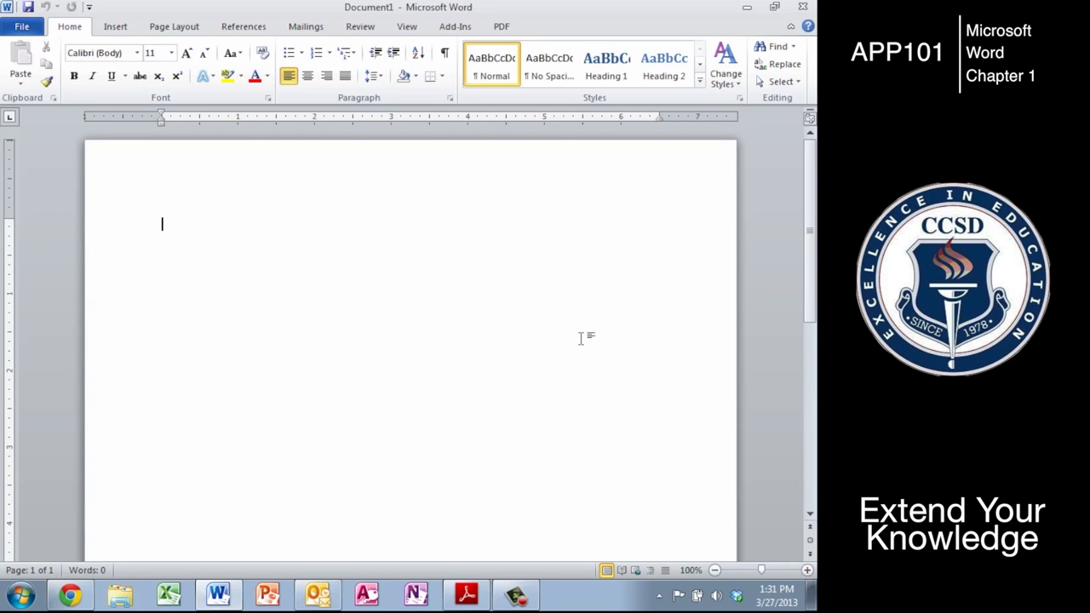
# Open Extend 1-1 TVC Cruises Flyer from Removable Disk (G:)\Chapter_01 and enable editing
pyautogui.click(22, 27)
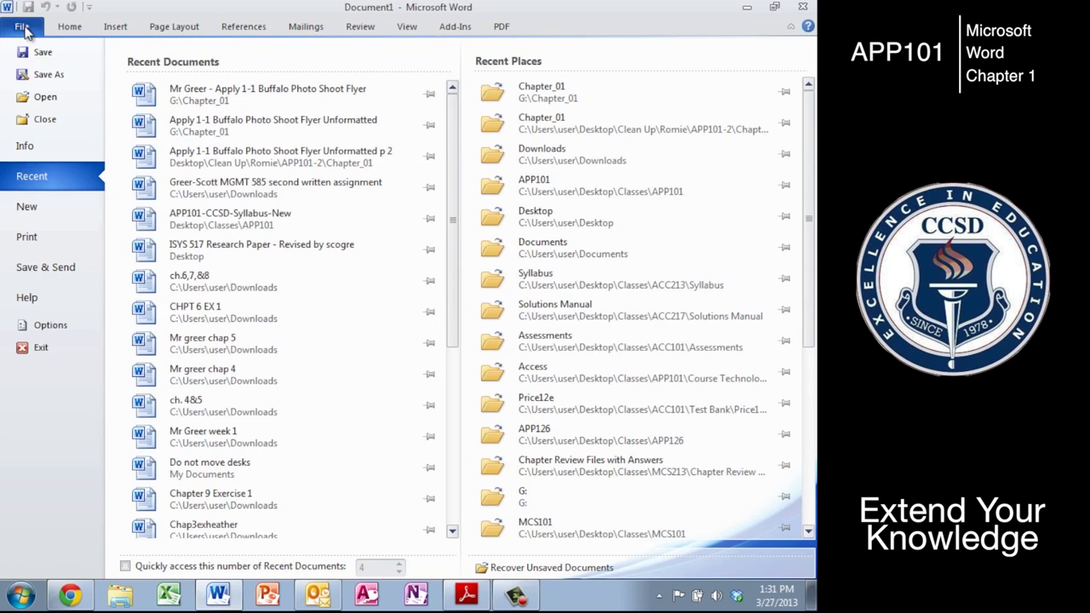
pyautogui.click(43, 99)
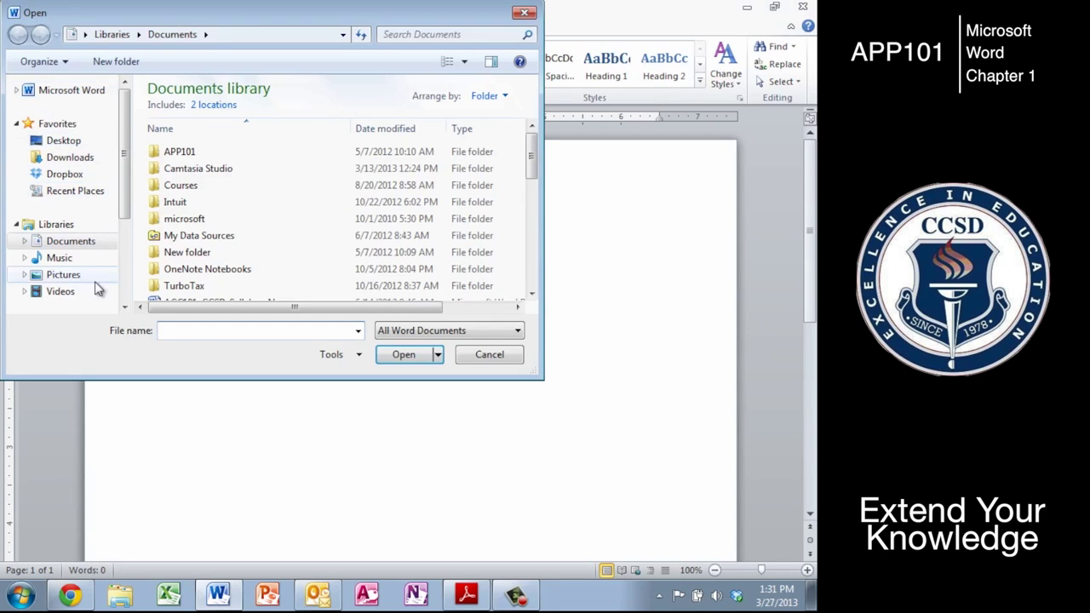
pyautogui.scroll(-3, 127, 297)
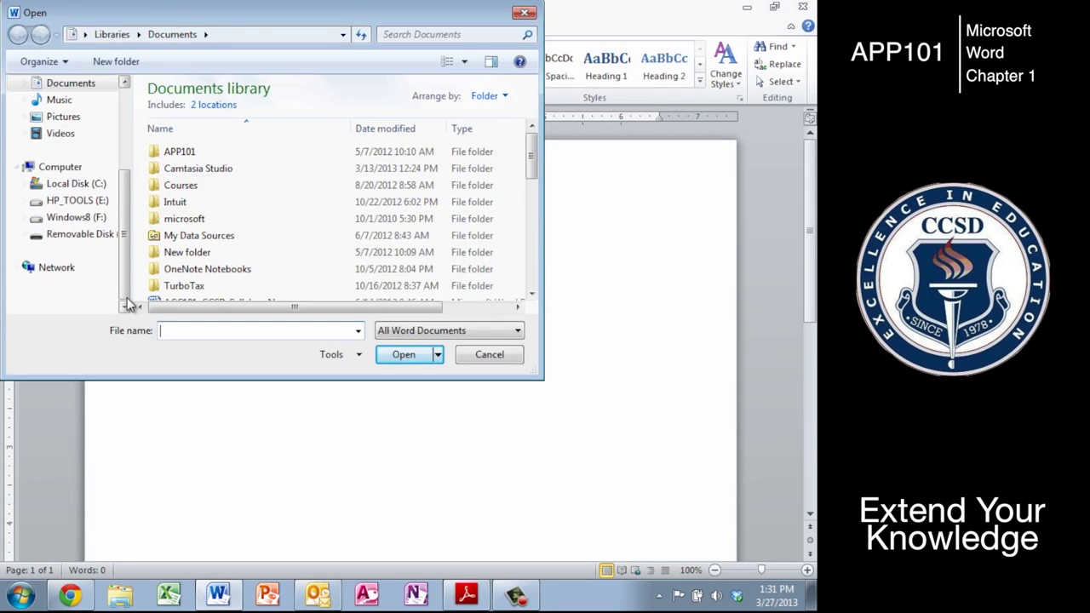
pyautogui.click(95, 236)
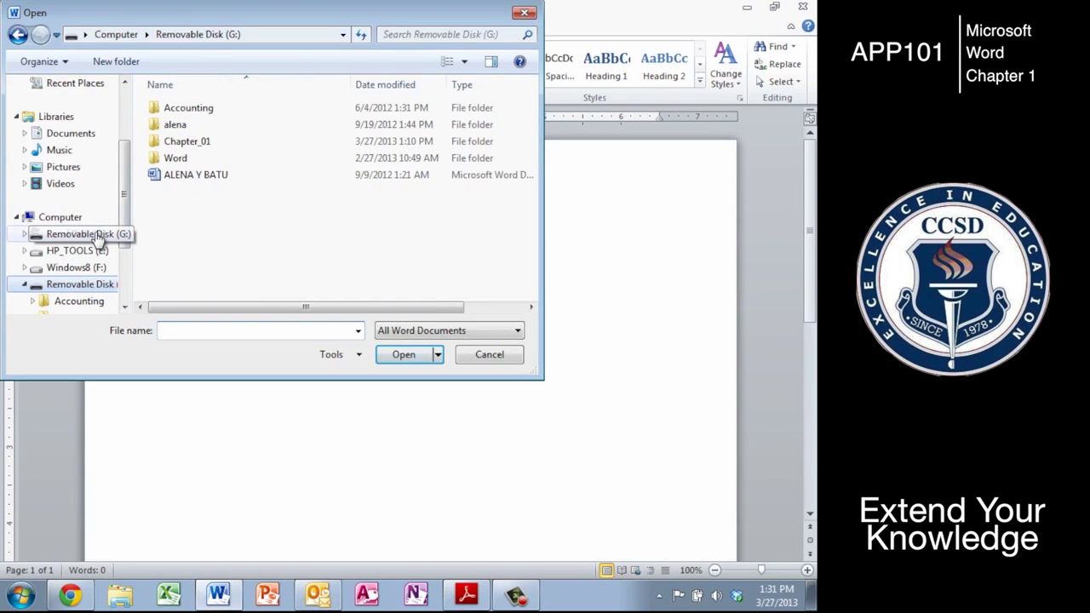
pyautogui.doubleClick(187, 142)
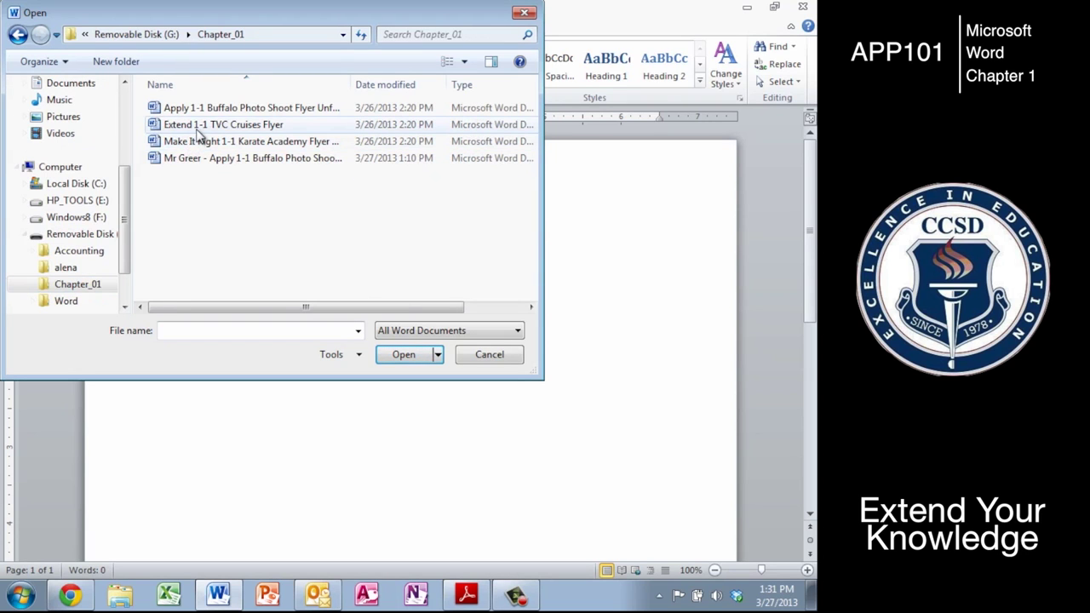
pyautogui.doubleClick(196, 128)
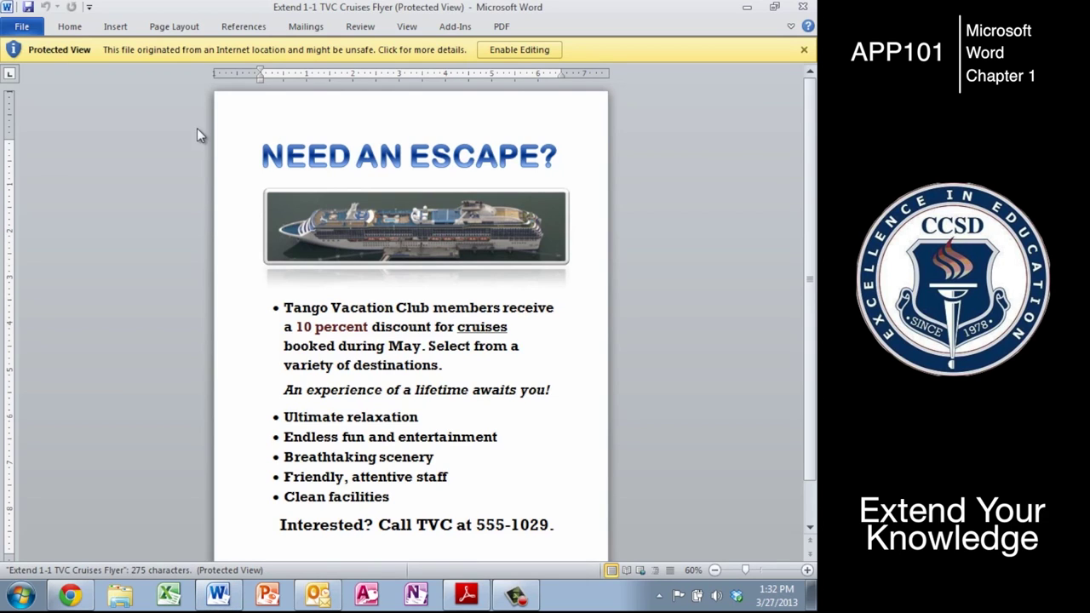
pyautogui.click(518, 52)
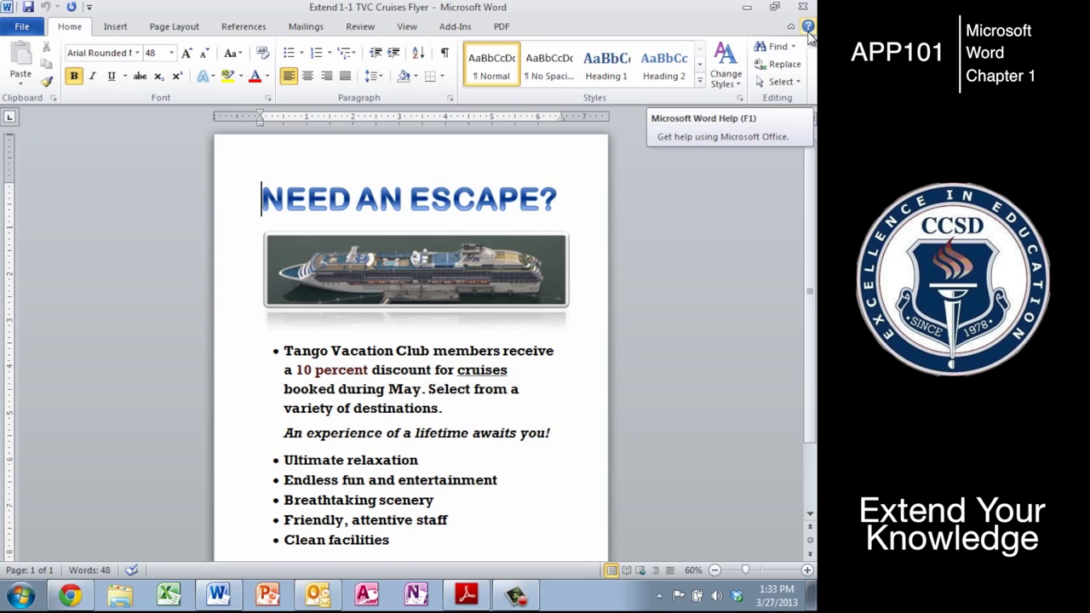
# Place the insertion point in the first bulleted paragraph, the Tango Vacation Club text
pyautogui.click(328, 350)
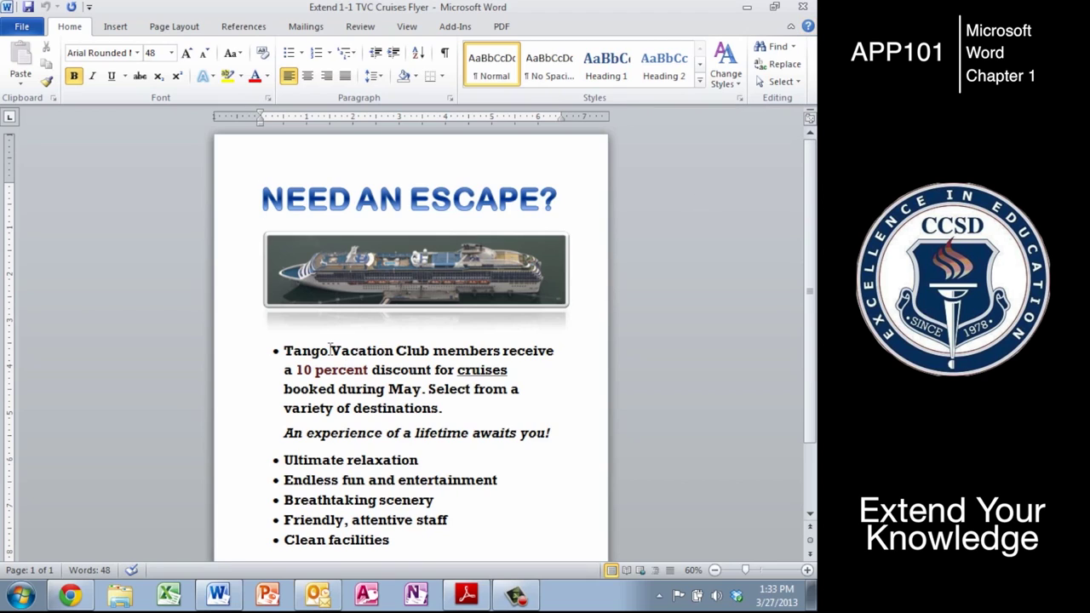
# Select the whole Tango Vacation Club paragraph and turn off its bullet
pyautogui.tripleClick(328, 349)
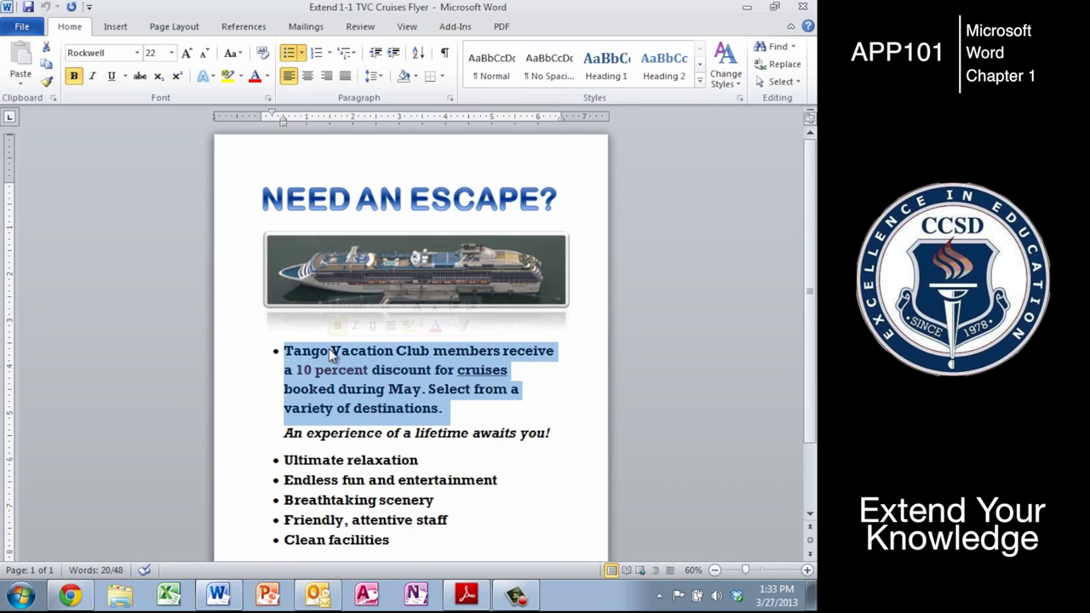
pyautogui.click(290, 54)
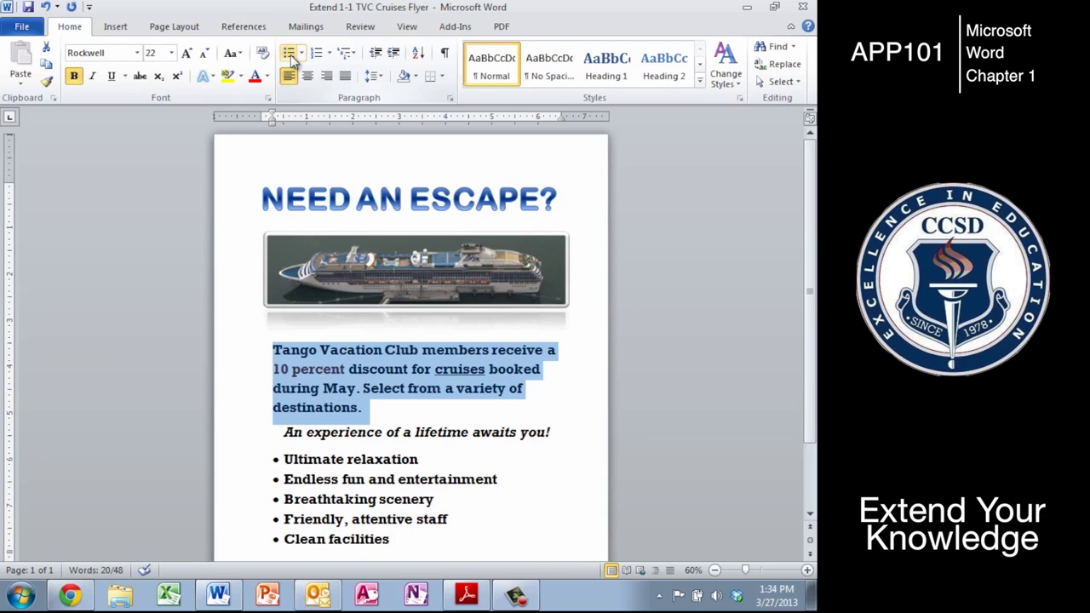
# Select '10 percent' and grow it from 22 to 26 point with Grow Font
pyautogui.click(303, 368)
pyautogui.press('Left')
pyautogui.press('Left')
pyautogui.press('Left')
pyautogui.press('Left')
pyautogui.hotkey('ctrl', 'shift', 'Right')
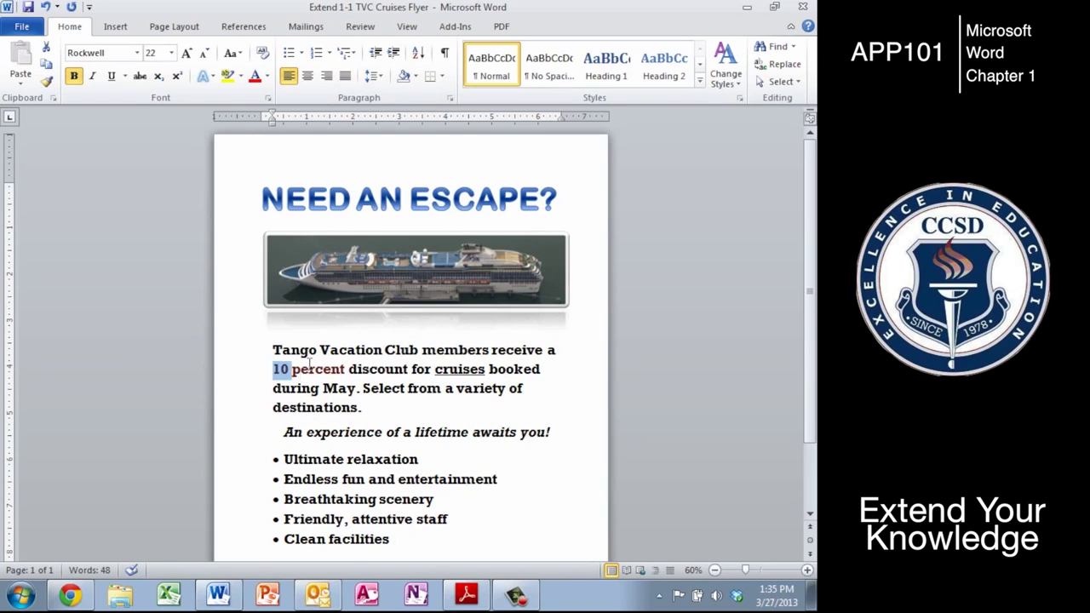
pyautogui.hotkey('shift', 'Right')
pyautogui.hotkey('shift', 'Right')
pyautogui.hotkey('shift', 'Right')
pyautogui.hotkey('shift', 'Right')
pyautogui.hotkey('shift', 'Right')
pyautogui.hotkey('shift', 'Right')
pyautogui.hotkey('shift', 'Right')
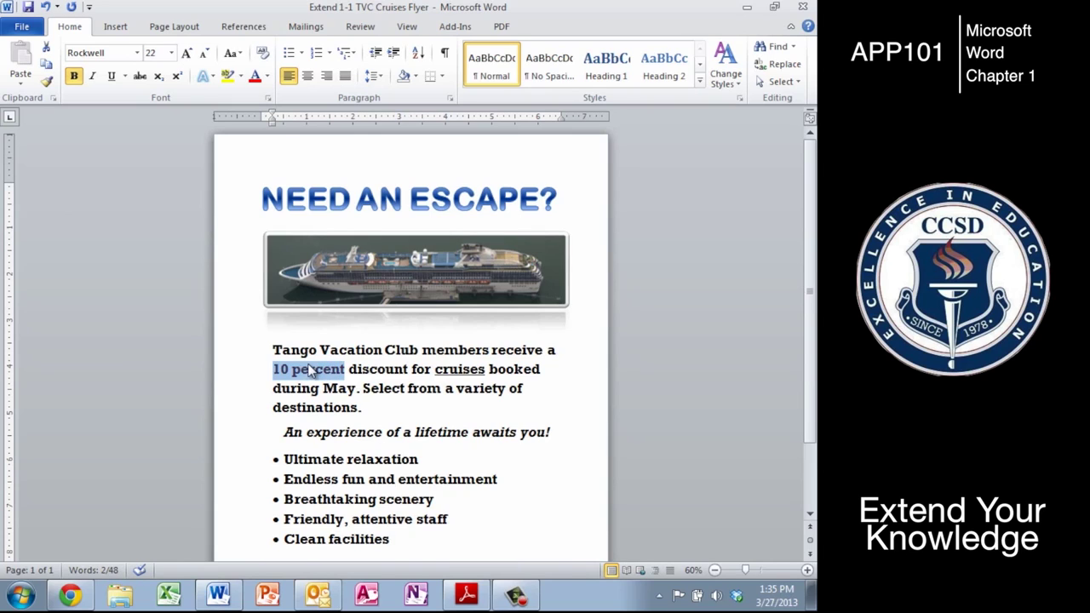
pyautogui.click(185, 55)
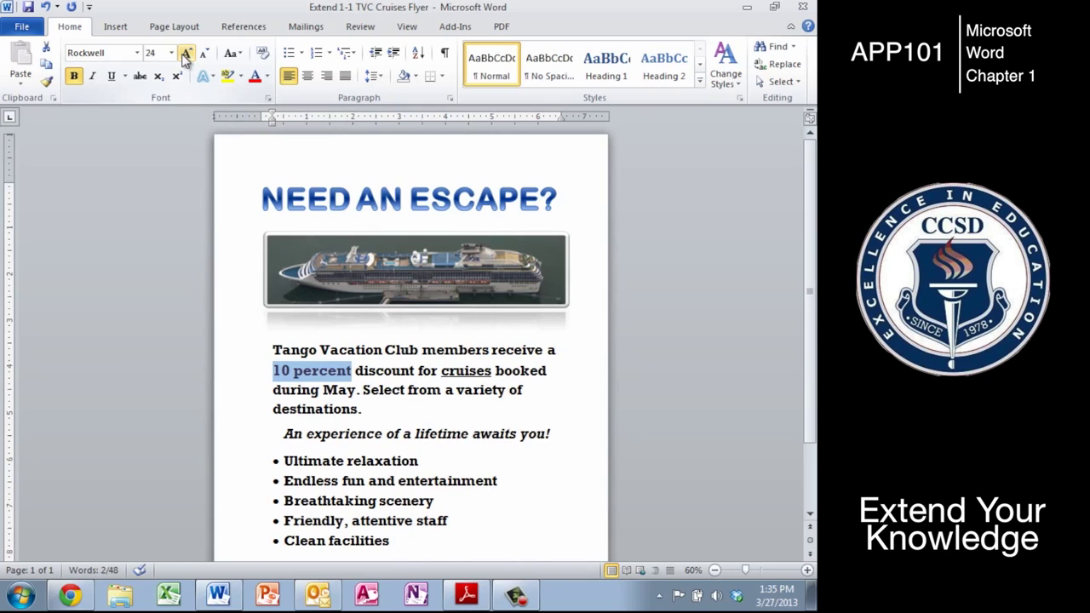
pyautogui.click(186, 54)
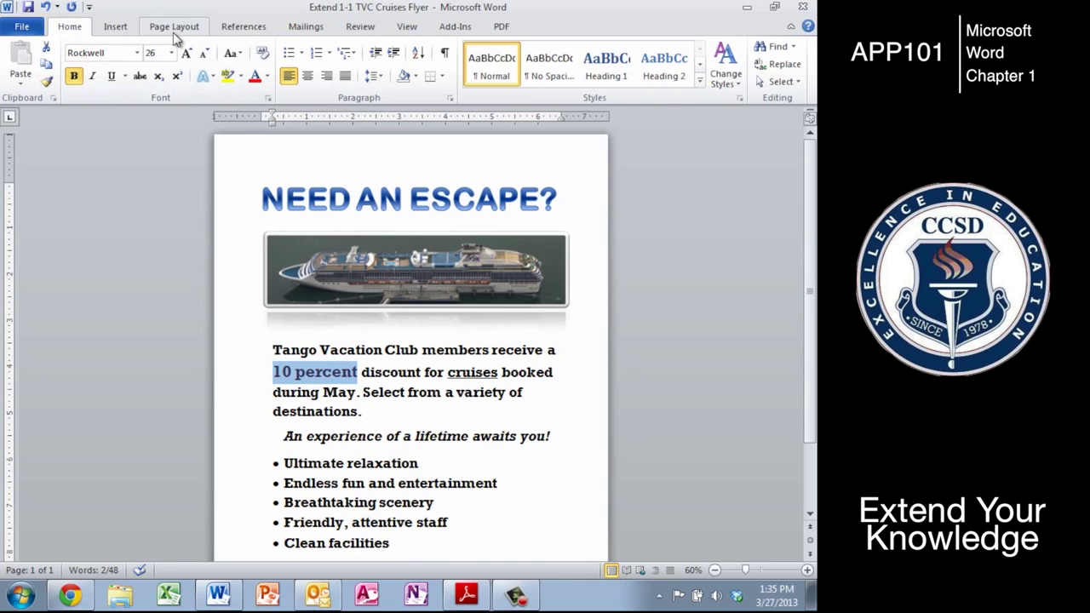
# Apply a Box page border using an art pattern, 31 pt wide, around the flyer
pyautogui.click(174, 28)
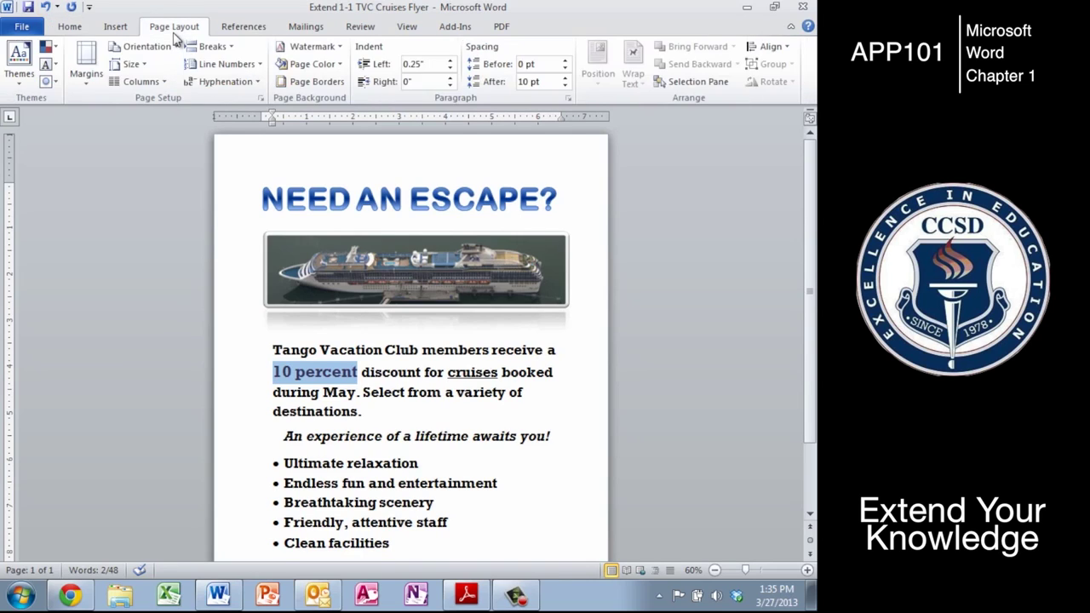
pyautogui.click(318, 81)
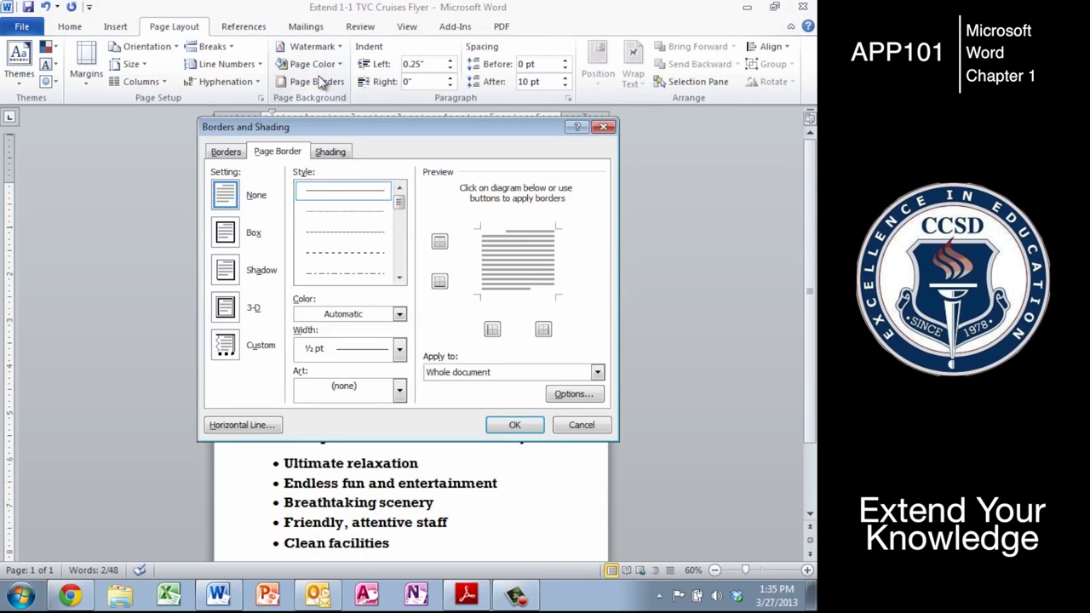
pyautogui.click(337, 196)
pyautogui.click(327, 236)
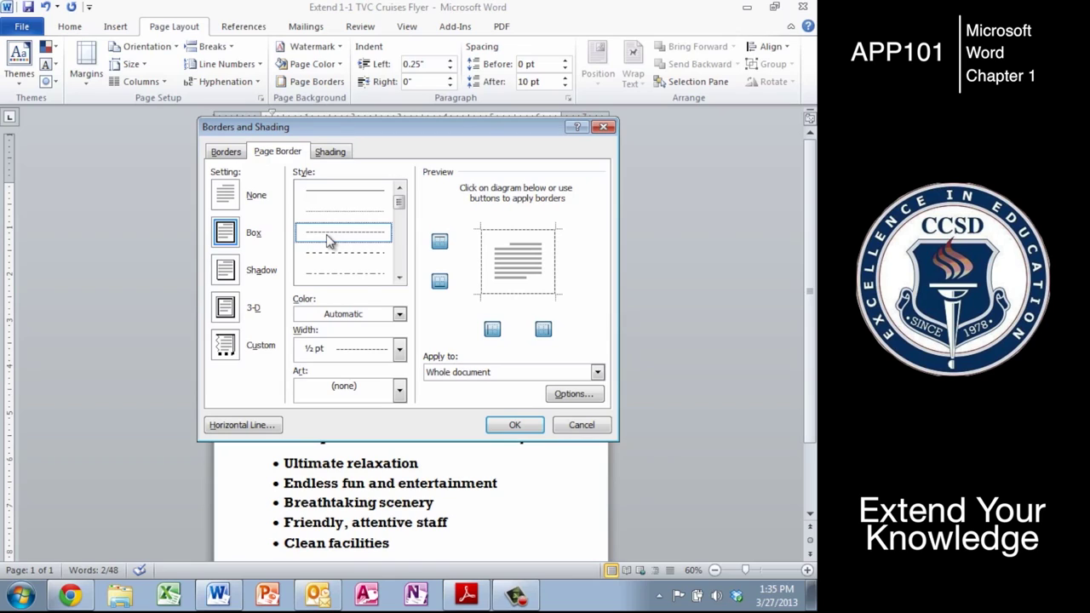
pyautogui.click(400, 393)
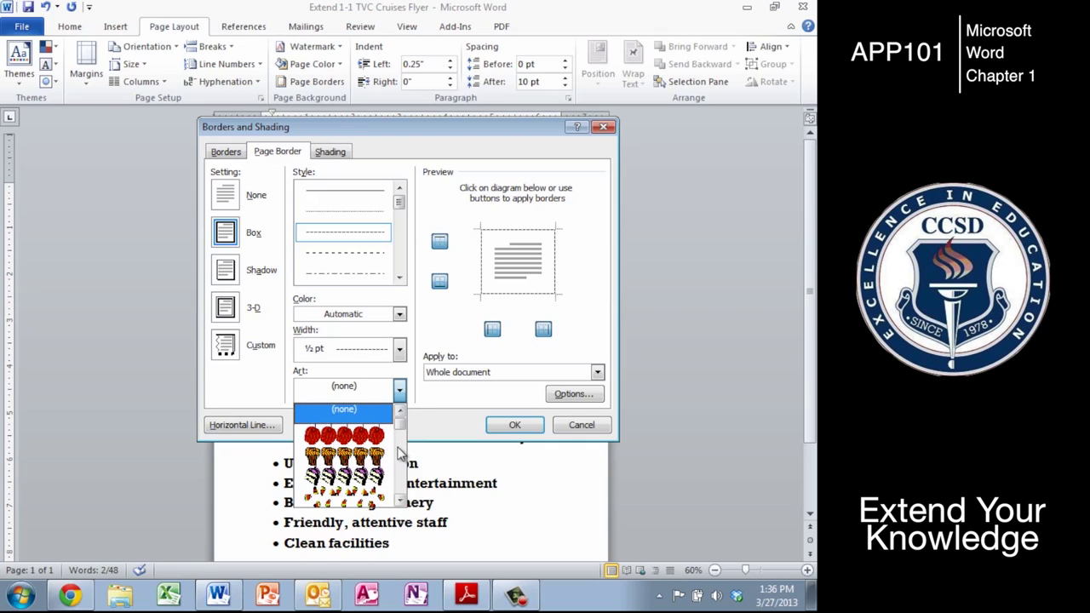
pyautogui.click(372, 482)
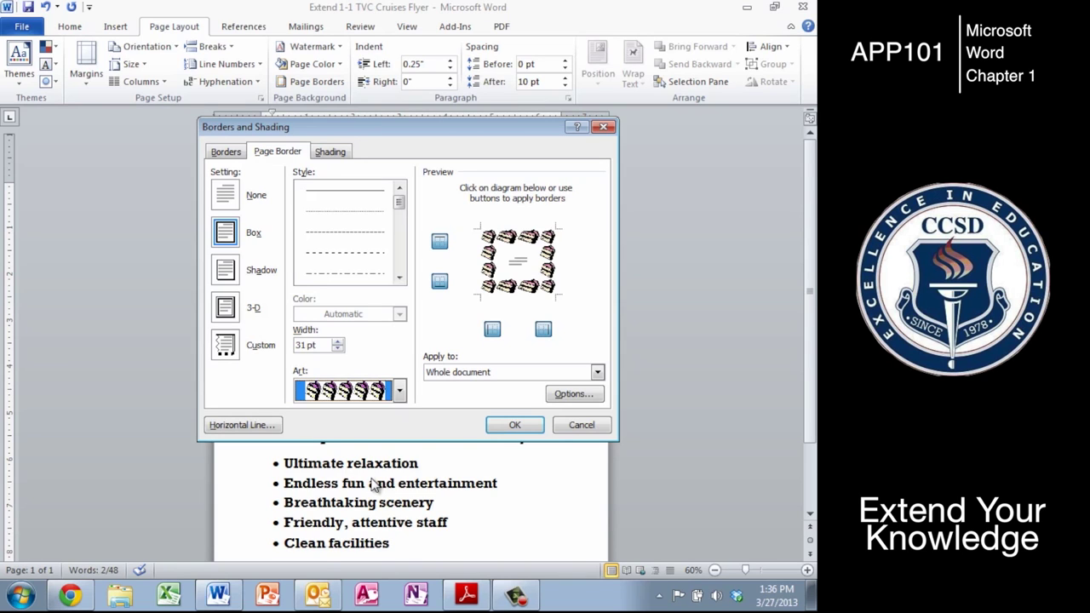
pyautogui.click(514, 425)
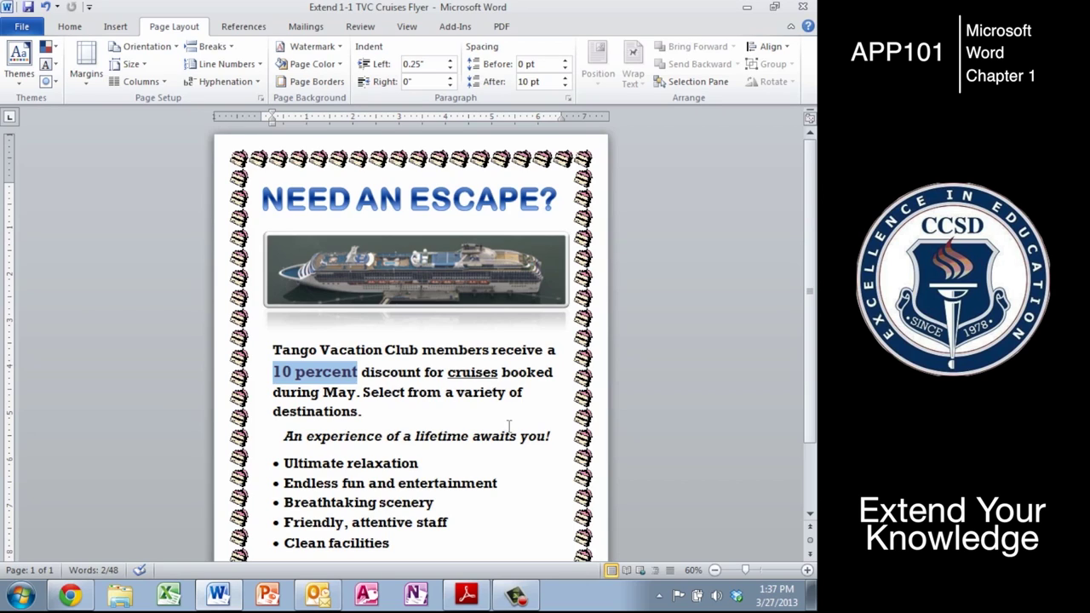
pyautogui.press('Right')
pyautogui.press('Right')
pyautogui.press('Right')
pyautogui.press('Right')
pyautogui.press('Right')
pyautogui.press('Right')
pyautogui.press('Right')
pyautogui.press('Right')
pyautogui.press('Right')
pyautogui.press('Right')
pyautogui.press('Right')
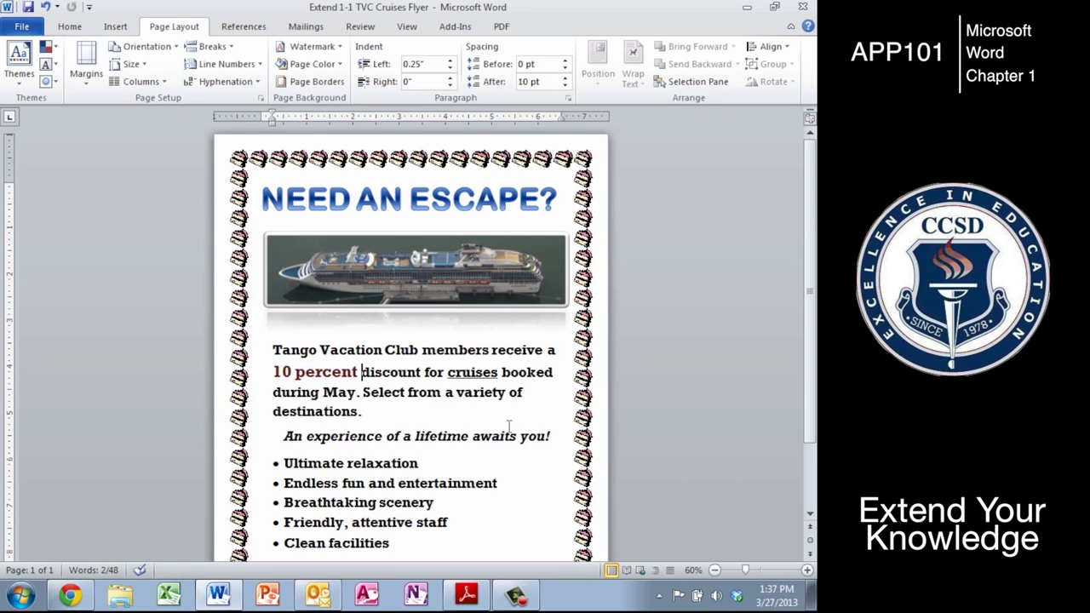
# Select the word cruises and give it a wavy underline
pyautogui.press('Right')
pyautogui.press('Right')
pyautogui.press('Right')
pyautogui.press('Right')
pyautogui.hotkey('shift', 'Right')
pyautogui.hotkey('shift', 'Right')
pyautogui.hotkey('shift', 'Right')
pyautogui.hotkey('shift', 'Right')
pyautogui.hotkey('shift', 'Right')
pyautogui.hotkey('shift', 'Right')
pyautogui.hotkey('shift', 'Right')
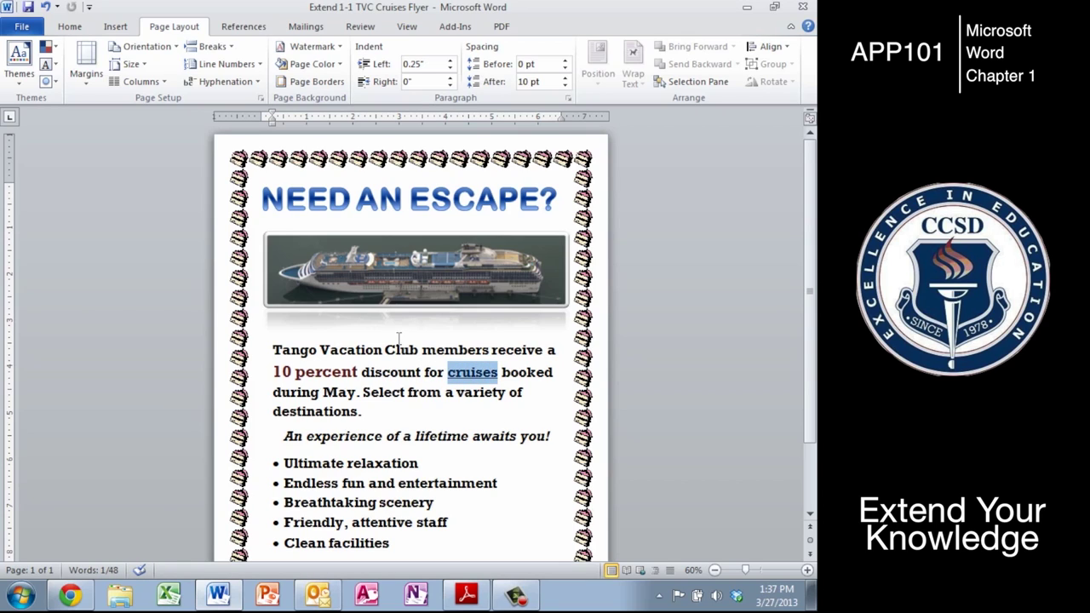
pyautogui.click(68, 31)
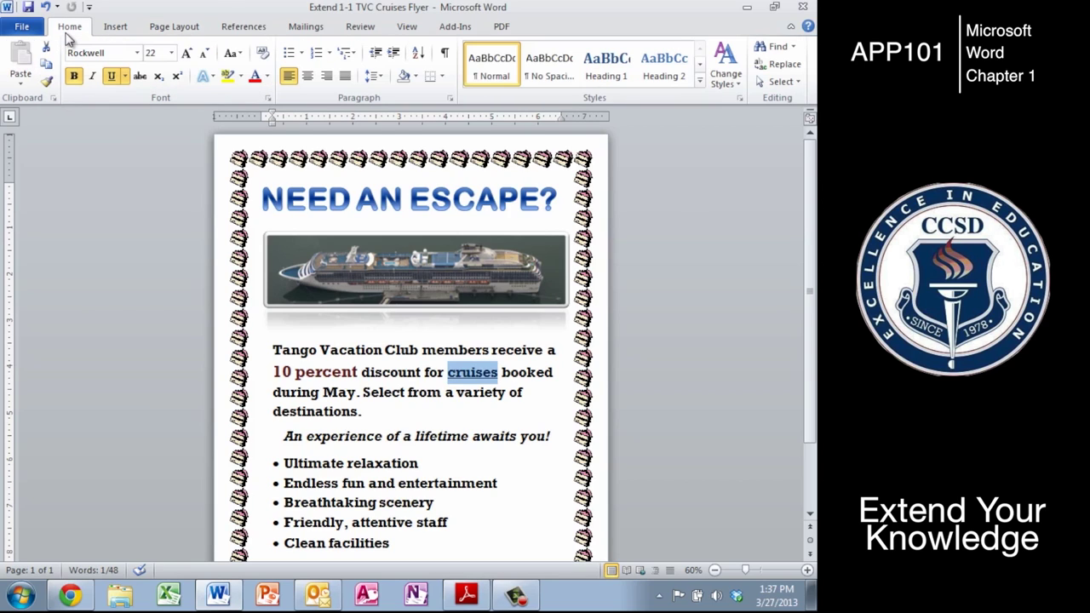
pyautogui.click(125, 76)
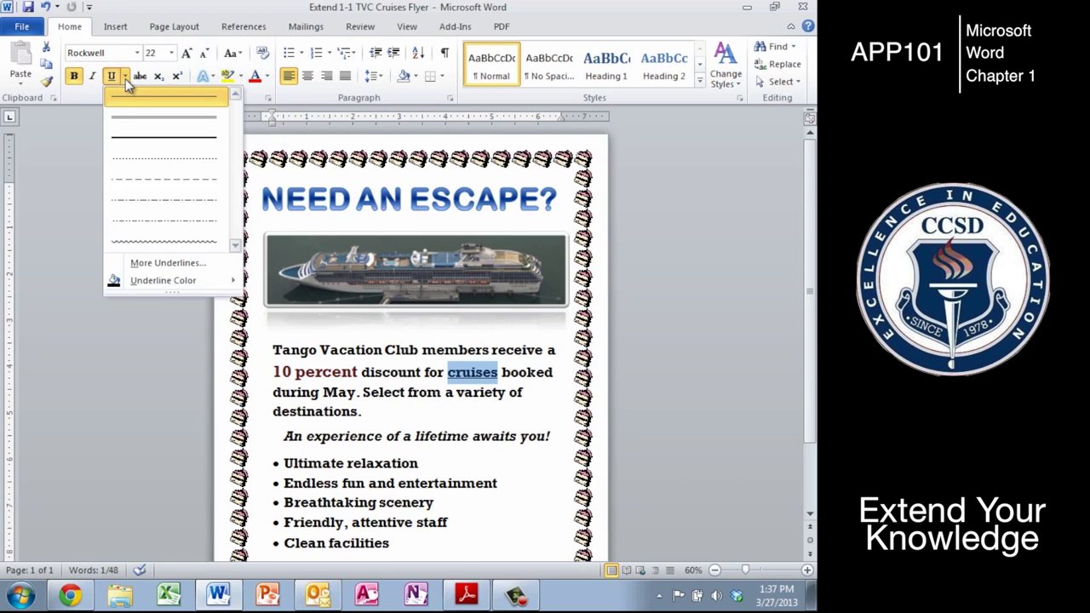
pyautogui.click(165, 264)
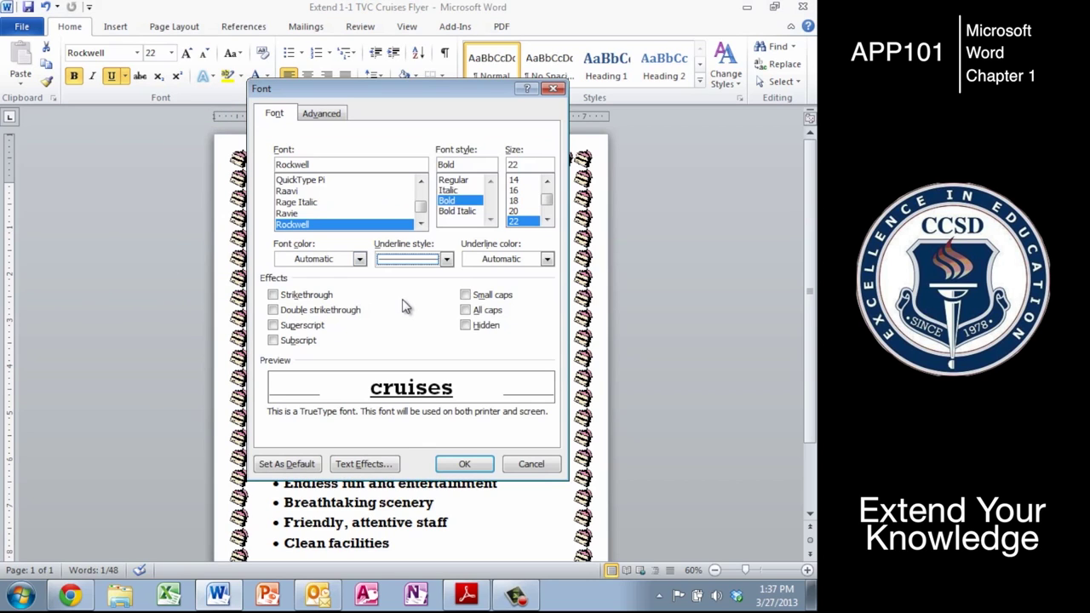
pyautogui.click(321, 115)
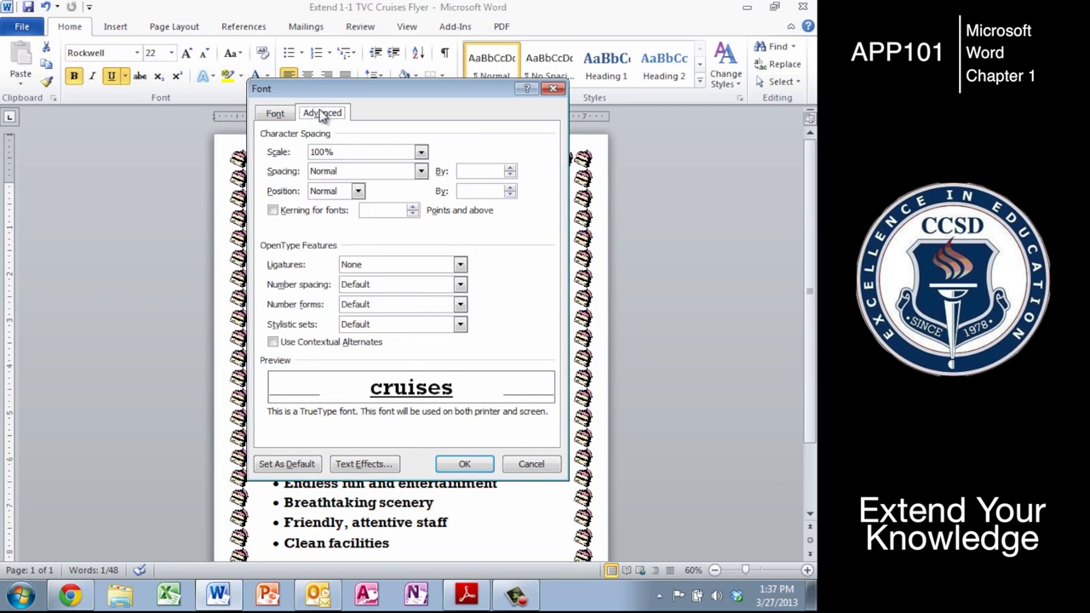
pyautogui.click(531, 462)
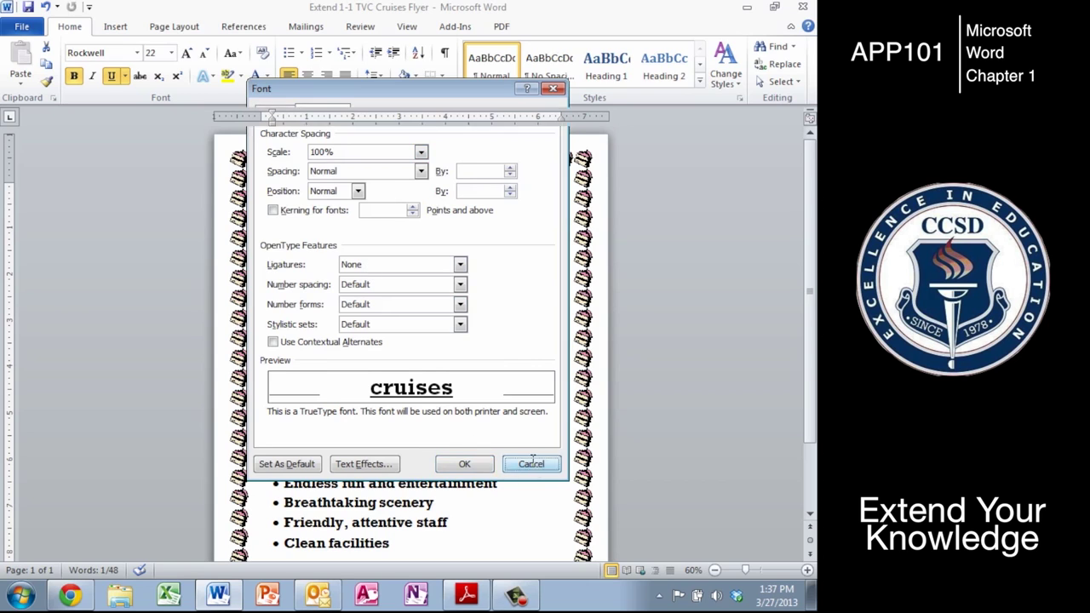
pyautogui.click(124, 77)
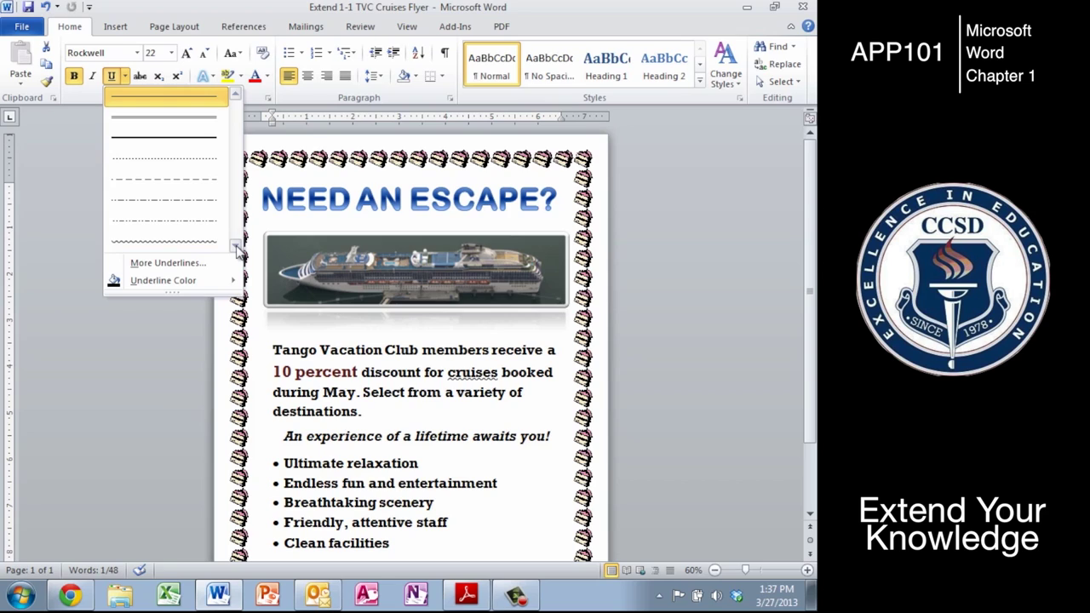
pyautogui.click(186, 243)
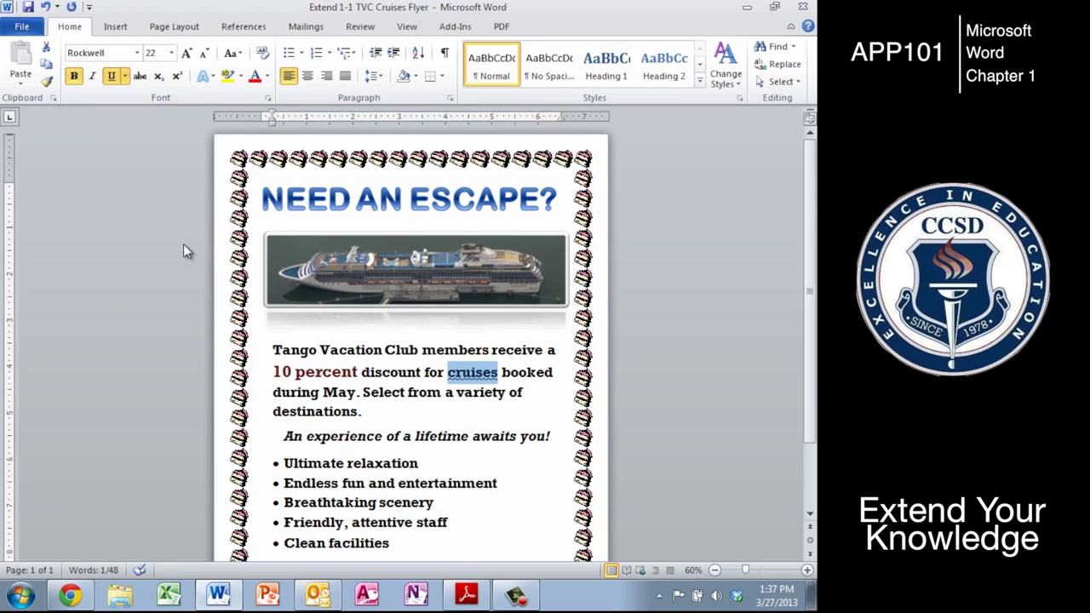
# Change the wavy underline color under cruises to Dark Red
pyautogui.click(125, 76)
pyautogui.moveTo(232, 282)
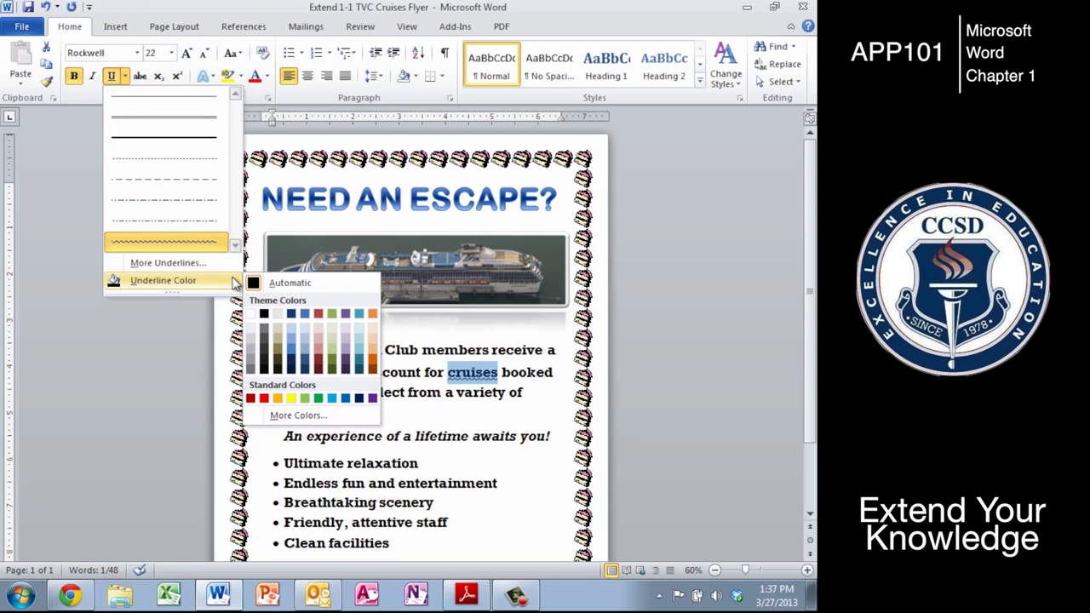
pyautogui.click(264, 400)
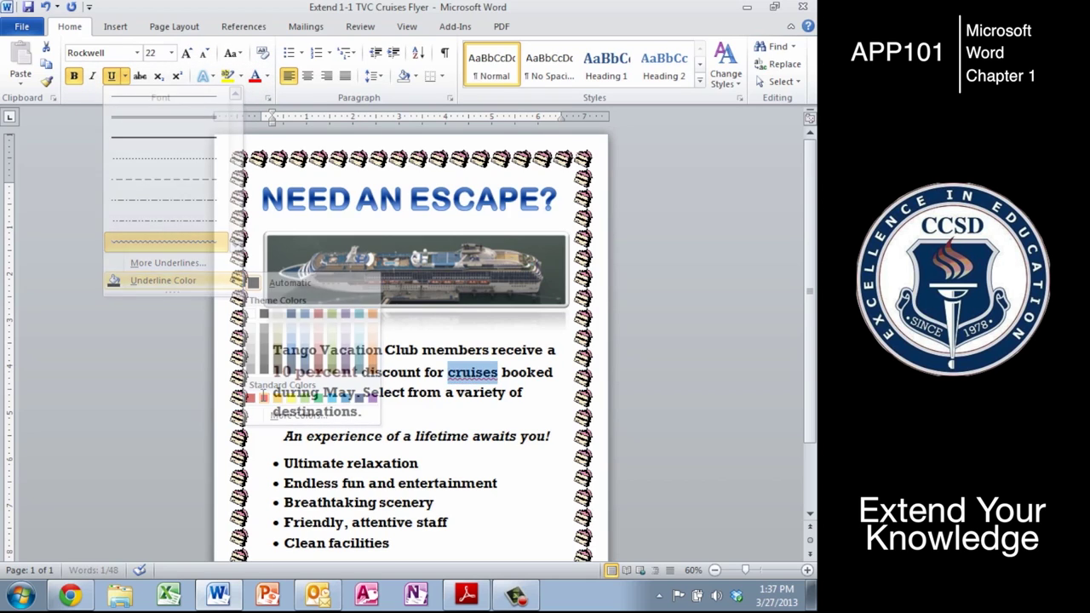
pyautogui.click(516, 451)
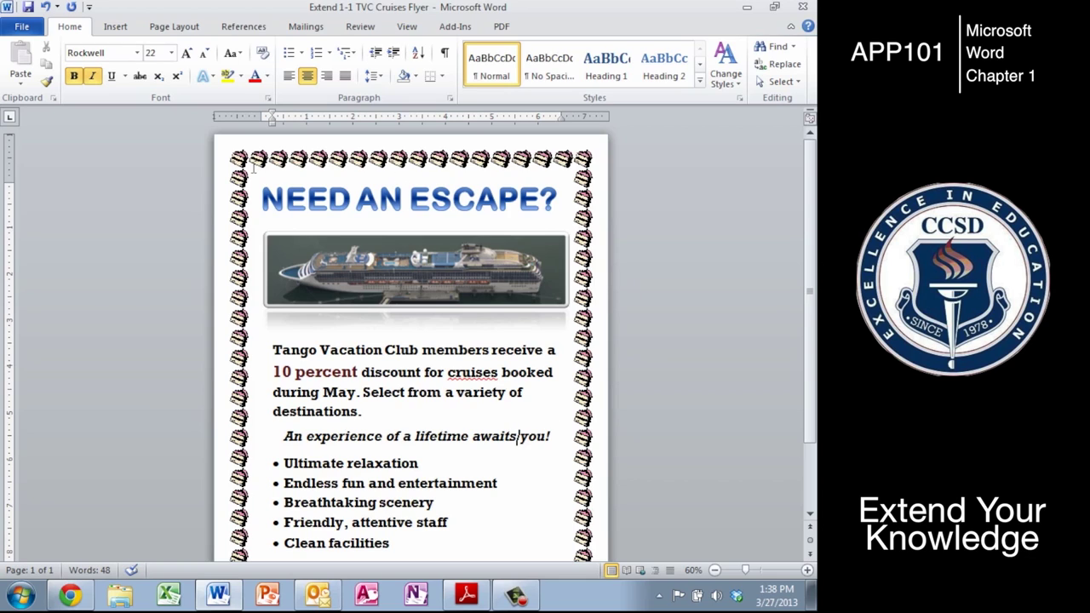
pyautogui.click(478, 266)
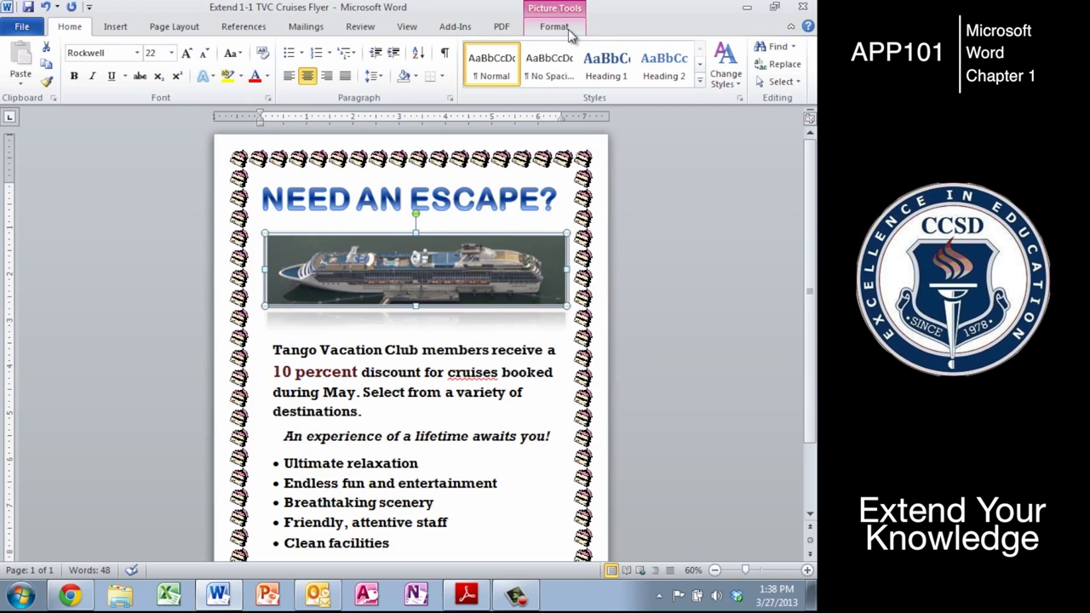
# Review the underline styles without changing anything, then show the Picture Tools Format tab
pyautogui.click(125, 77)
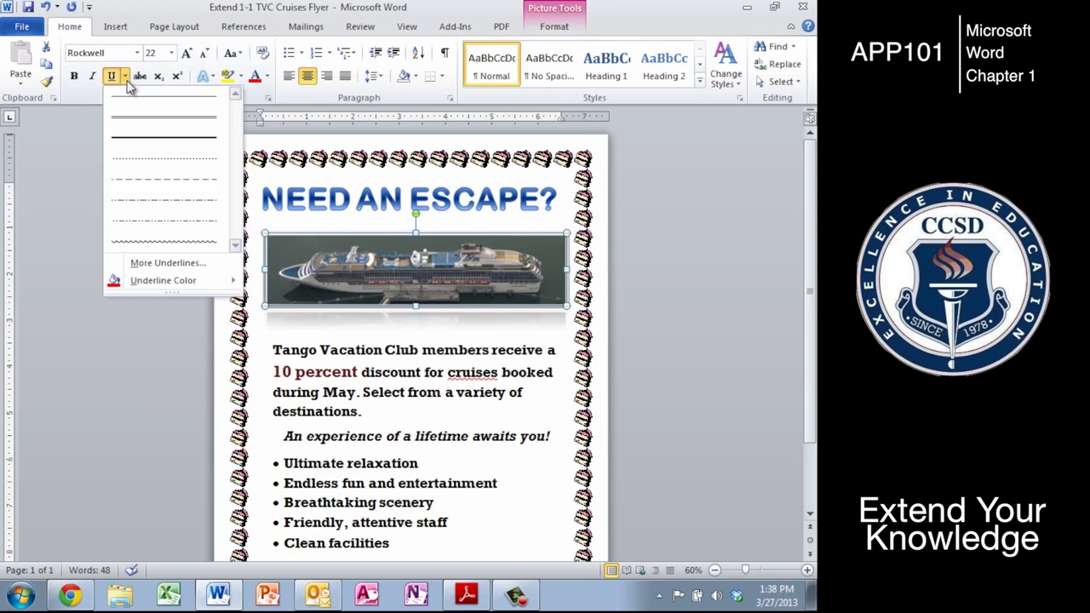
pyautogui.moveTo(148, 286)
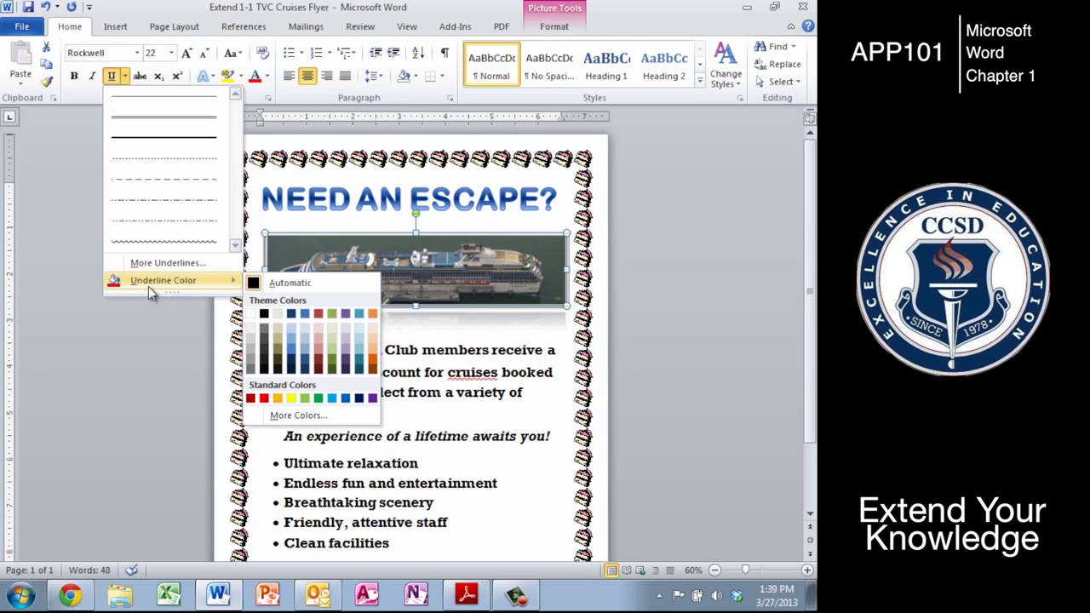
pyautogui.click(125, 76)
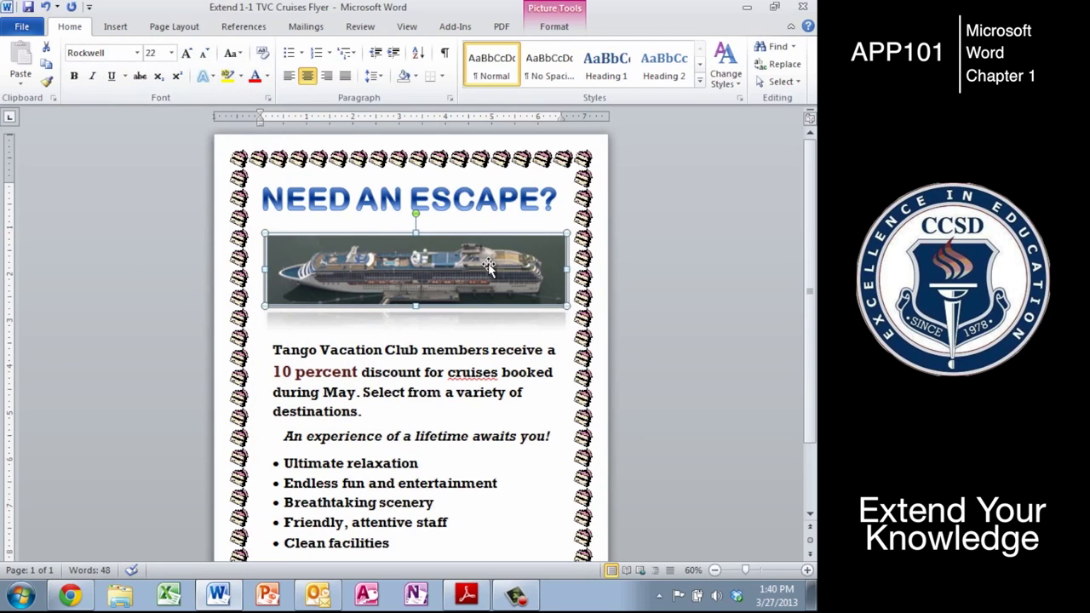
pyautogui.click(554, 27)
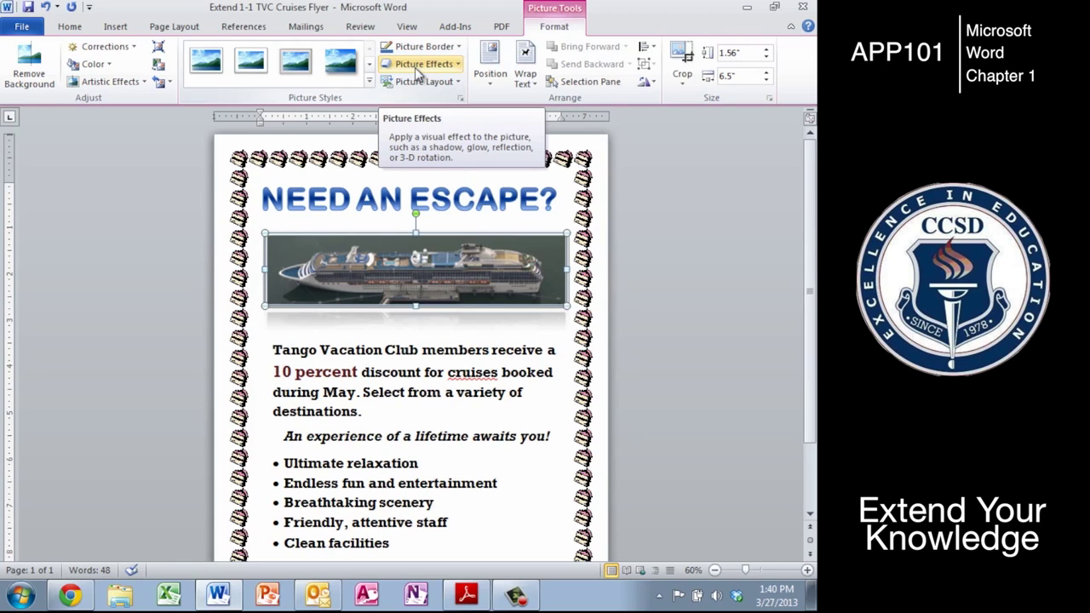
# Select the five feature lines starting at Ultimate and switch them to diamond bullets
pyautogui.click(379, 456)
pyautogui.click(283, 463)
pyautogui.moveTo(284, 463); pyautogui.dragTo(390, 515)
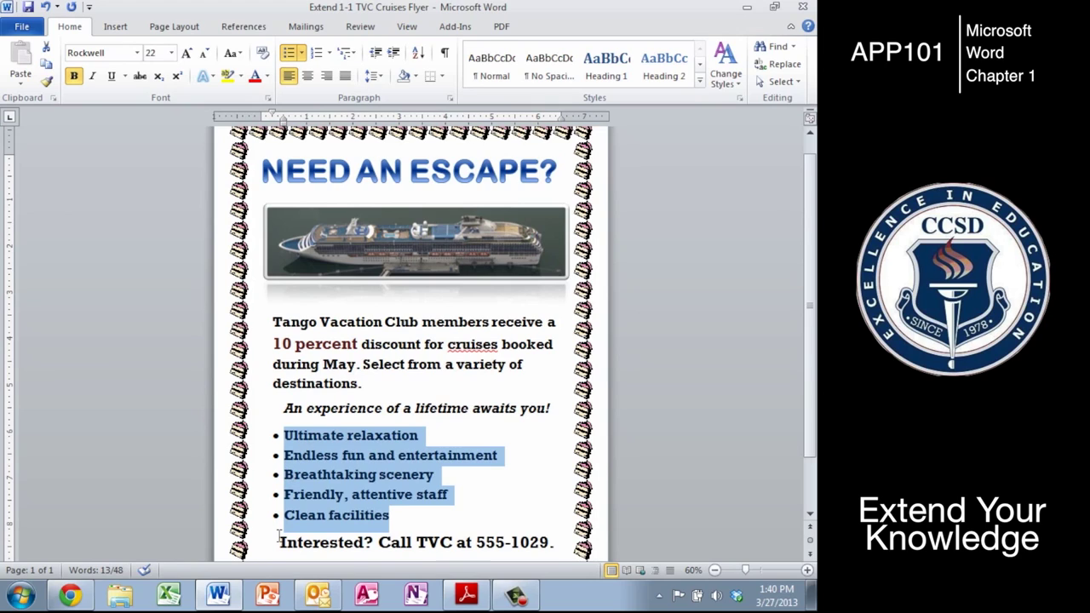
pyautogui.click(301, 57)
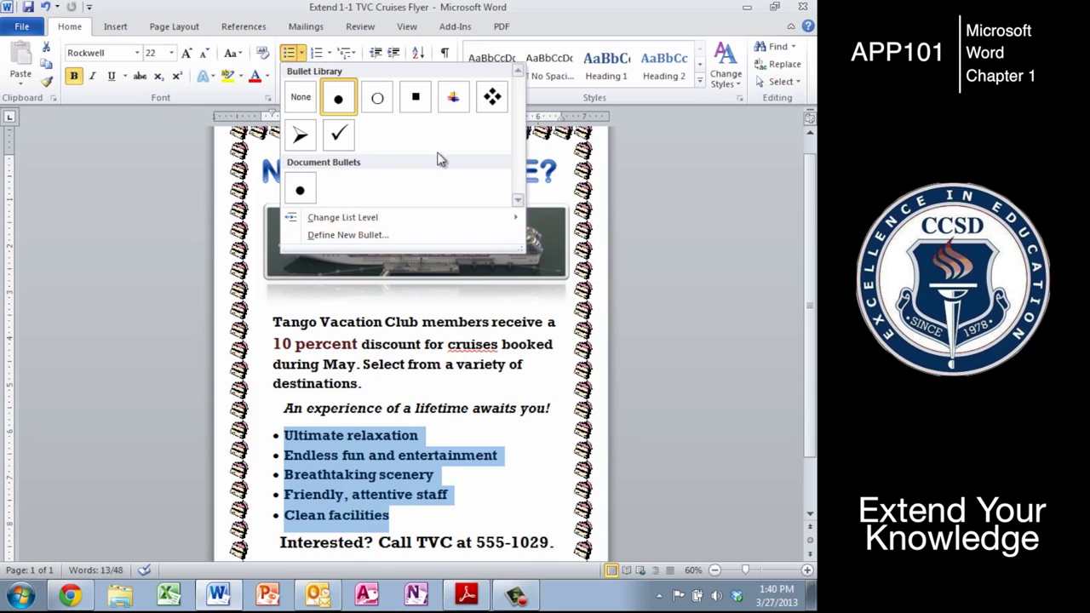
pyautogui.click(493, 98)
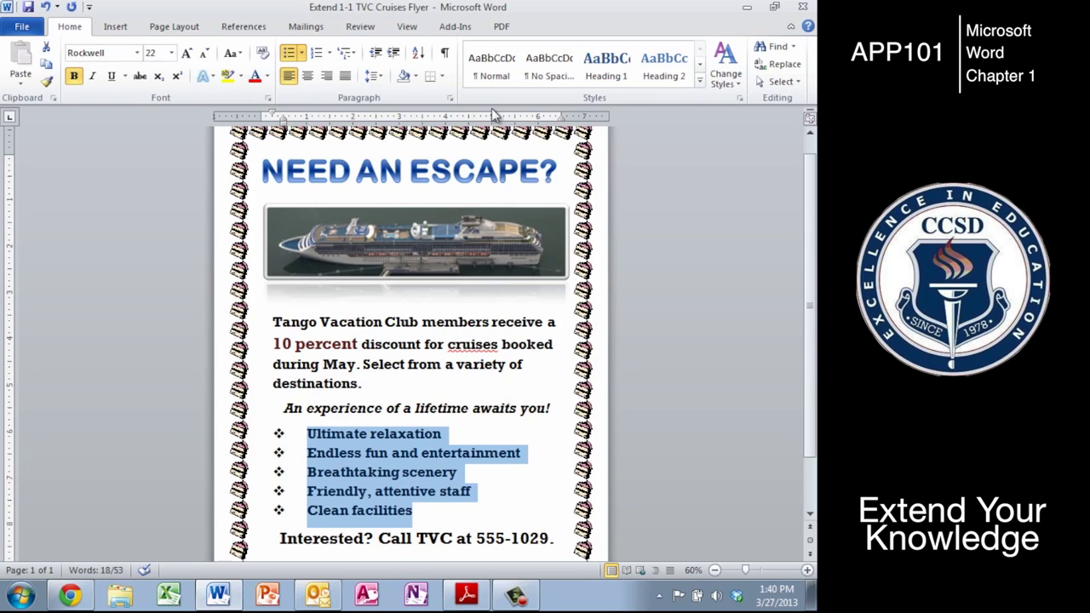
pyautogui.click(430, 271)
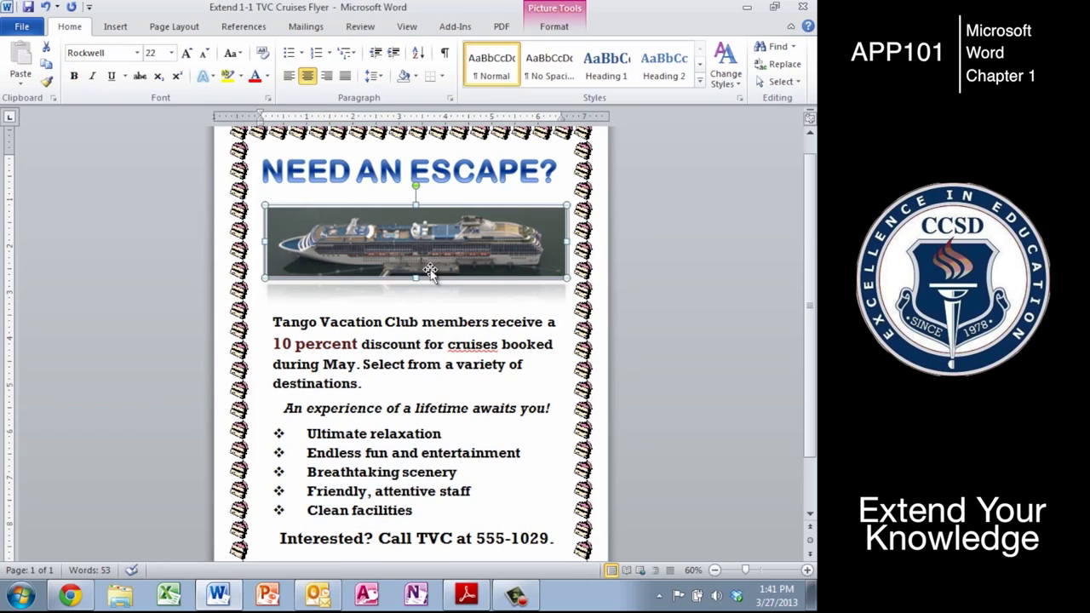
# Add the Offset Diagonal Bottom Right outer shadow from Picture Effects to the ship photo
pyautogui.click(554, 25)
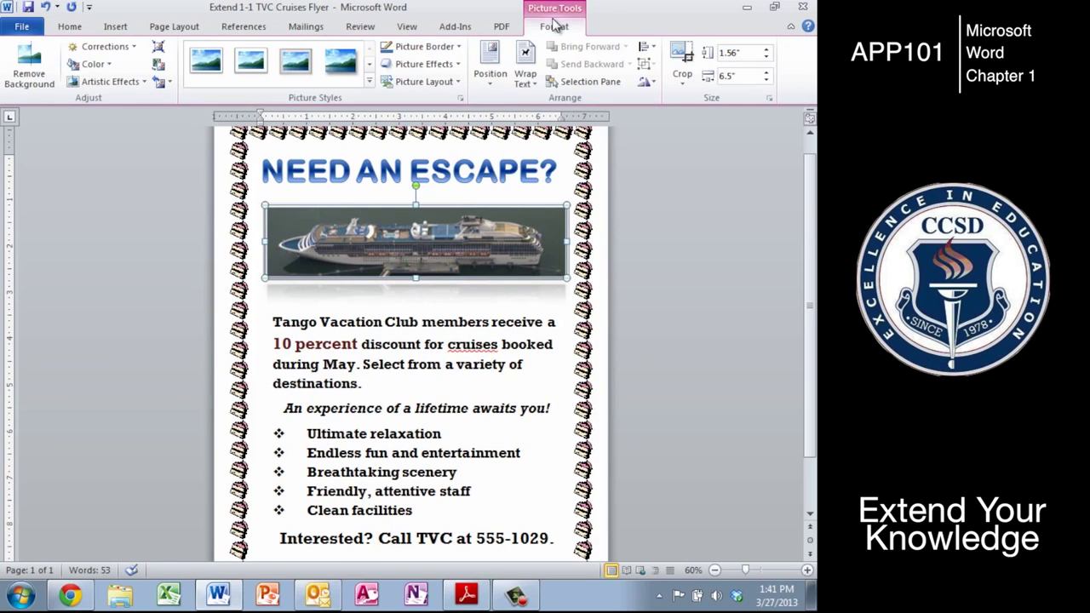
pyautogui.click(460, 66)
pyautogui.moveTo(439, 195)
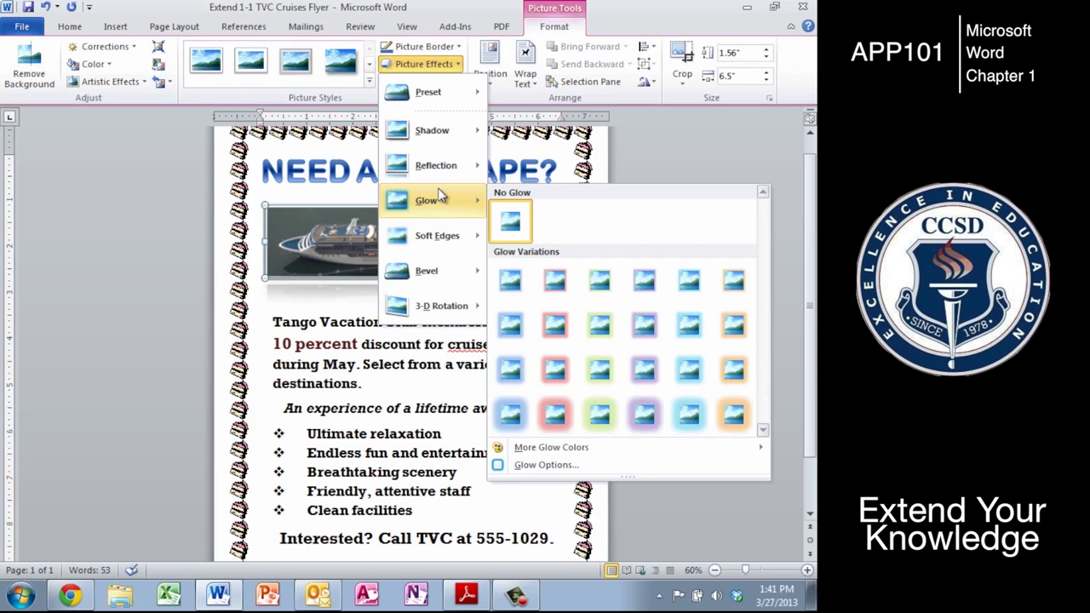
pyautogui.moveTo(438, 136)
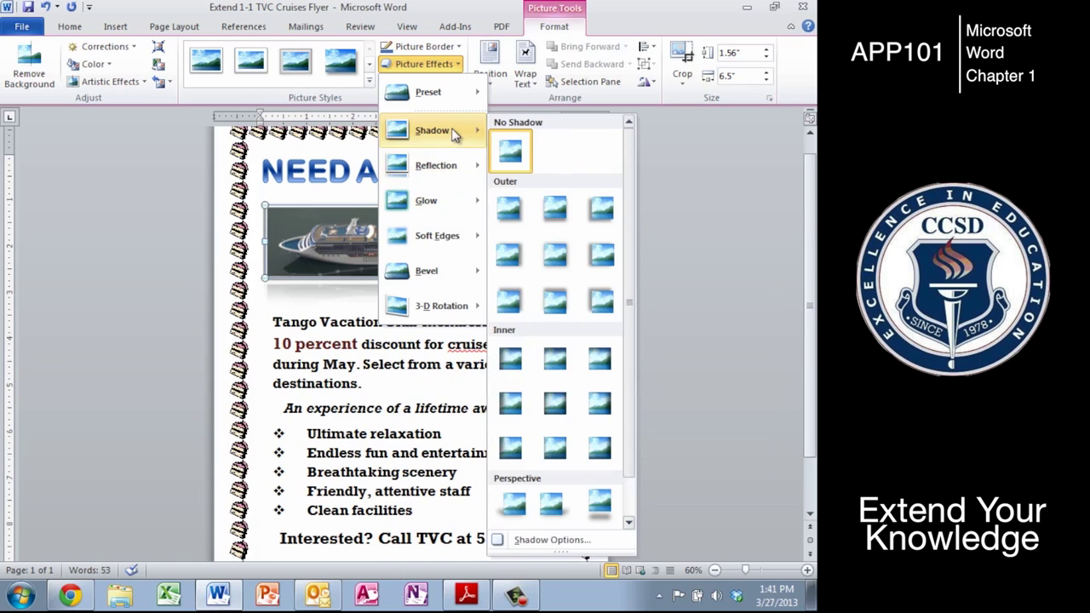
pyautogui.click(510, 214)
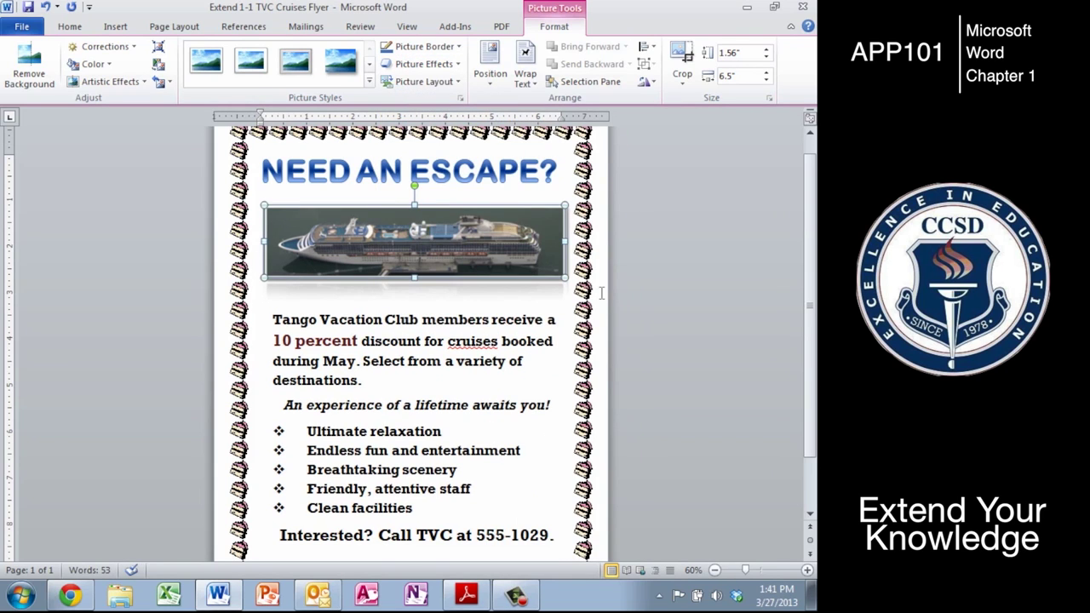
pyautogui.click(635, 341)
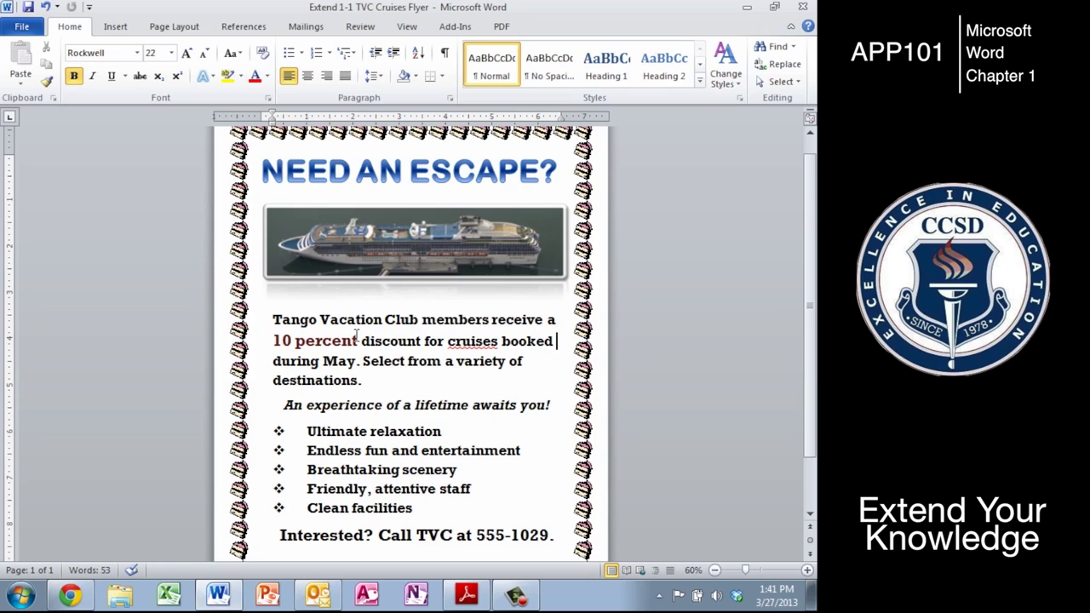
pyautogui.click(337, 265)
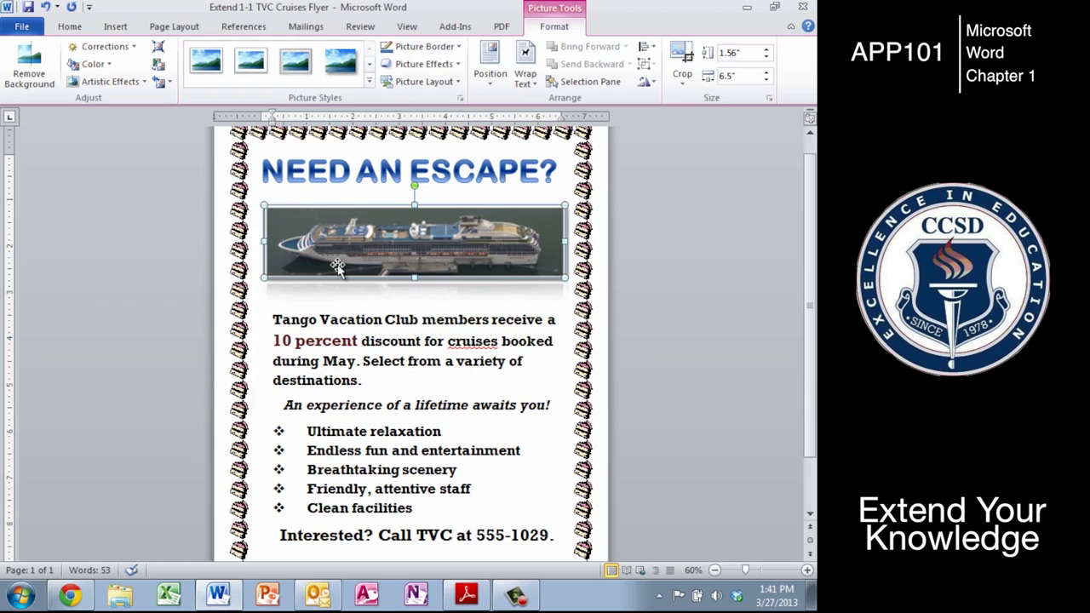
# Recolor the cruise ship photo to an 11200 K temperature tone, then view the document's File Info page
pyautogui.click(108, 66)
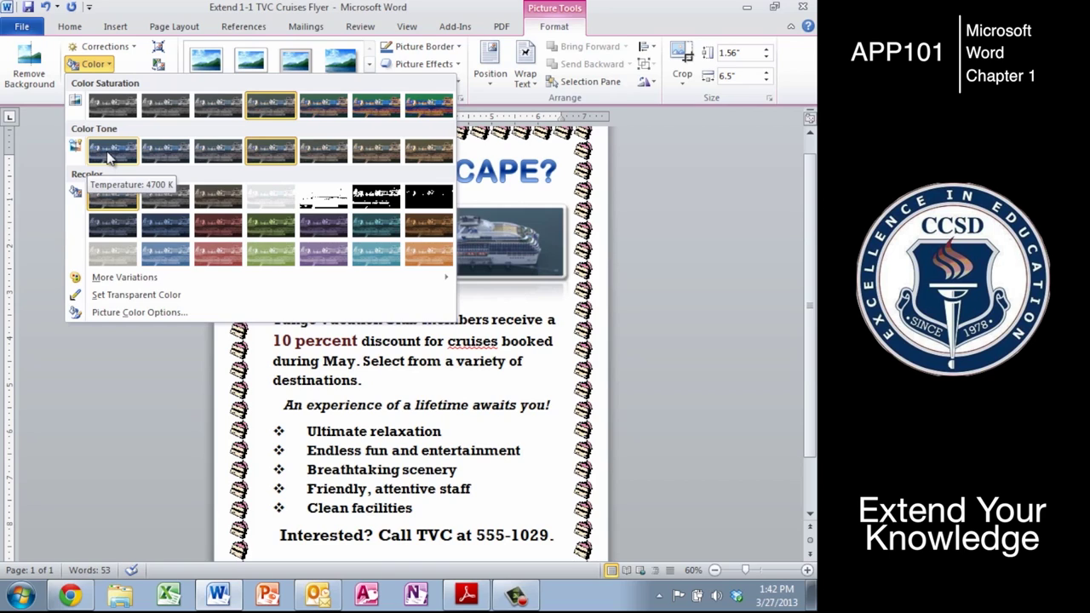
pyautogui.click(426, 165)
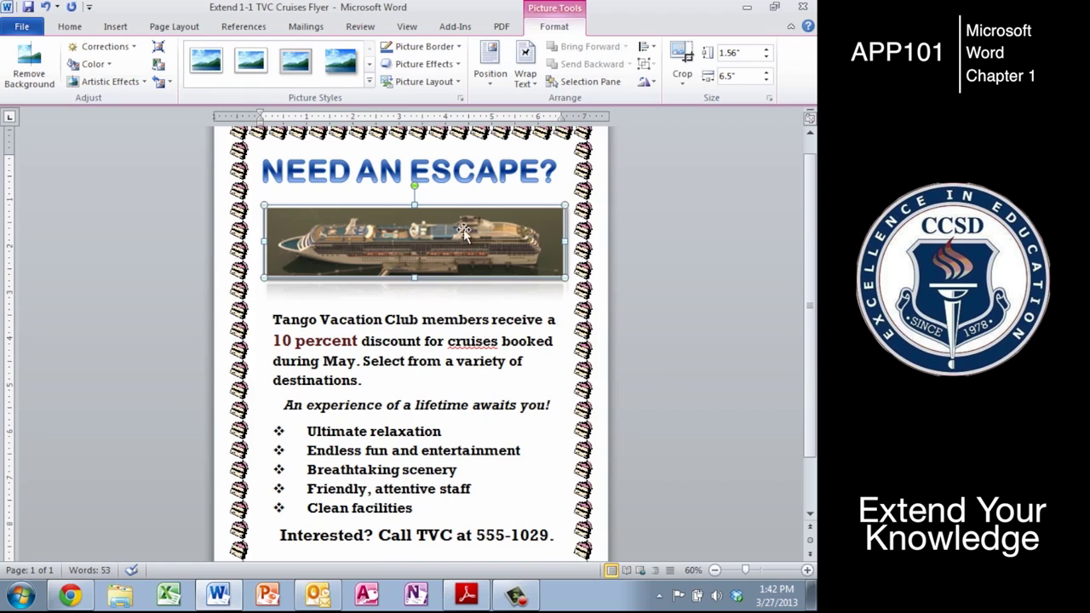
pyautogui.click(621, 284)
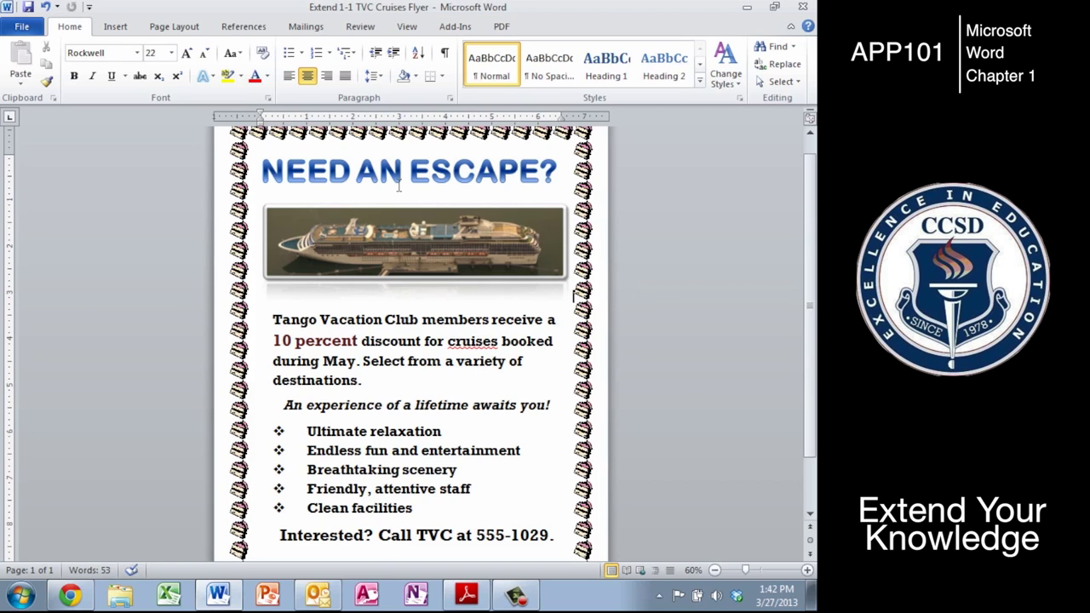
pyautogui.click(22, 26)
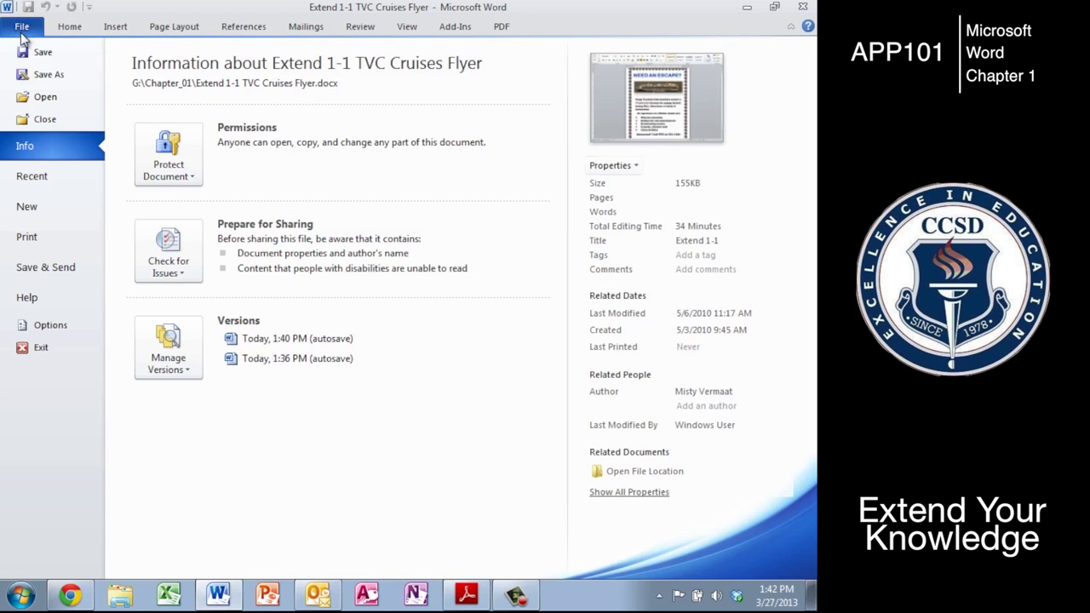
# Save a copy named with the author's name and a dash before 'Extend 1-1 TVC Cruises Flyer'
pyautogui.click(34, 75)
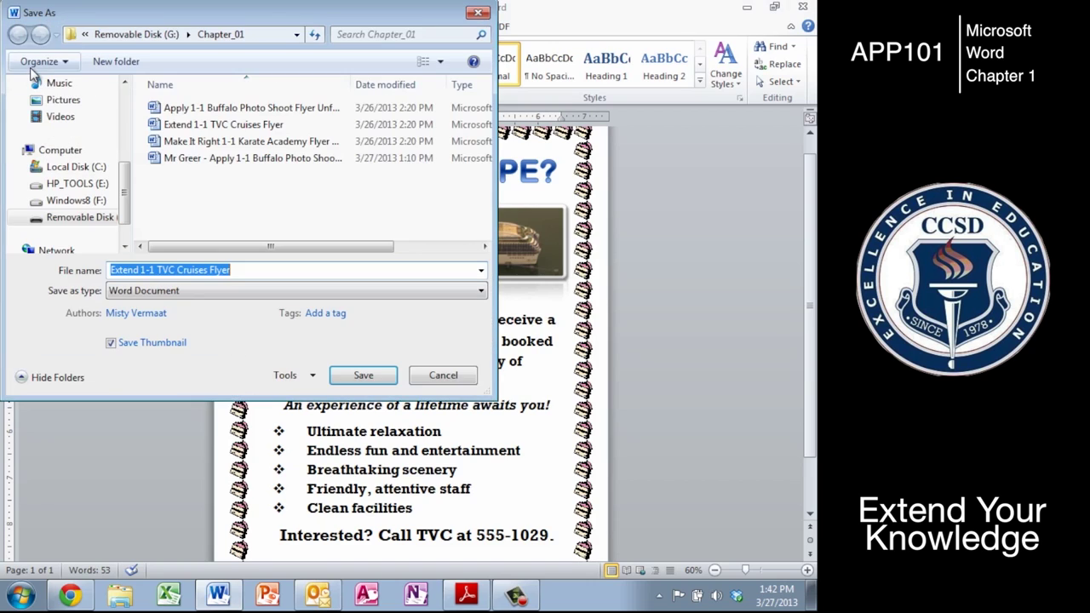
pyautogui.press('End')
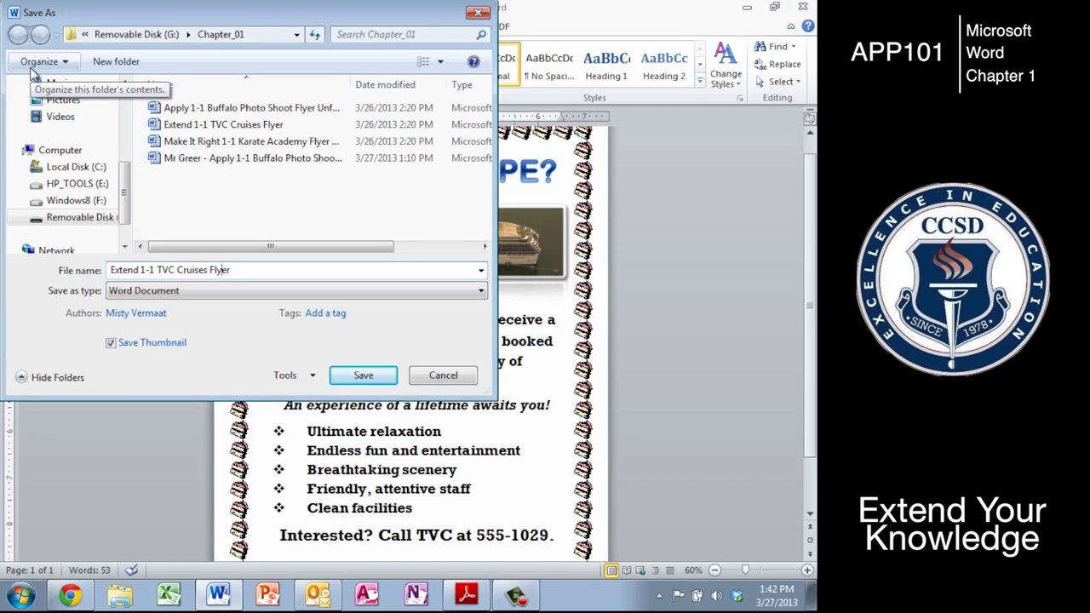
pyautogui.hotkey('ctrl', 'Left')
pyautogui.hotkey('ctrl', 'Left')
pyautogui.hotkey('ctrl', 'Left')
pyautogui.hotkey('ctrl', 'Left')
pyautogui.write('Mr Greer -')
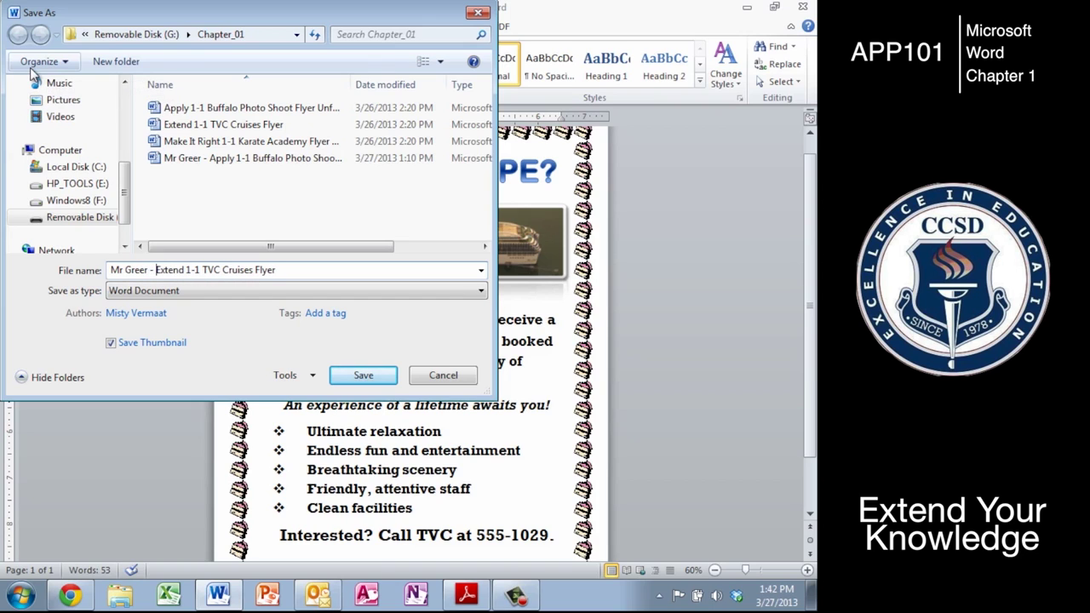
pyautogui.click(349, 376)
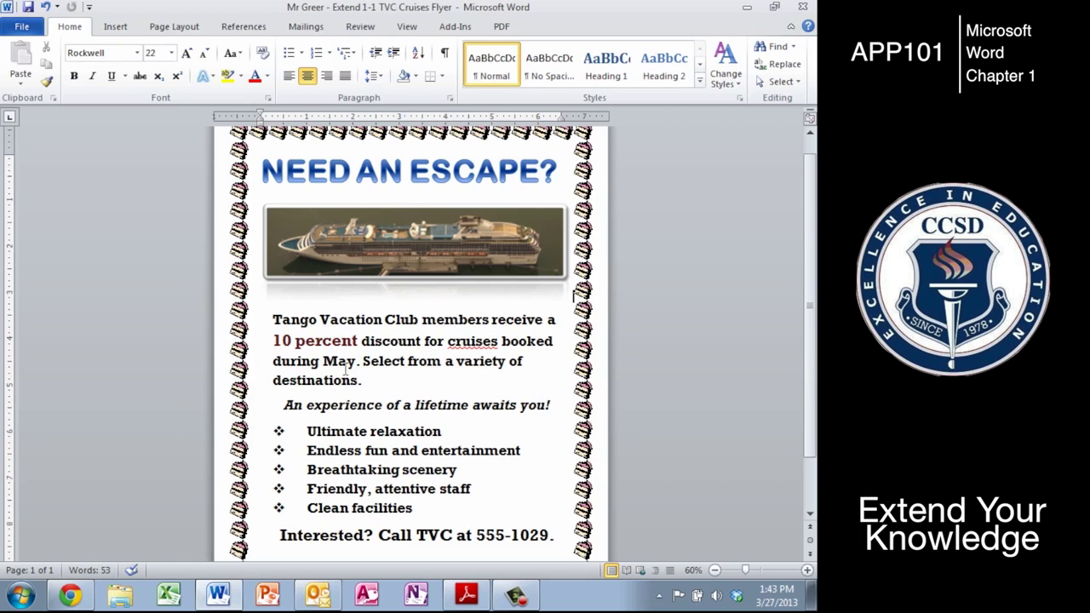
# Browse the ship photo's Color and Artistic Effects galleries, including Photocopy, without applying any effect
pyautogui.click(337, 243)
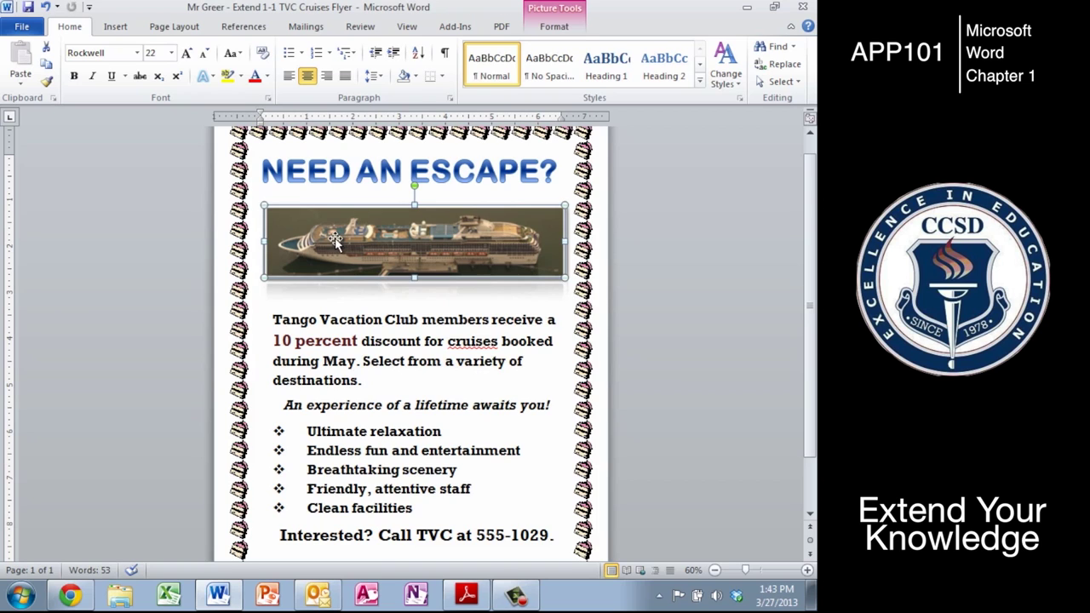
pyautogui.click(553, 27)
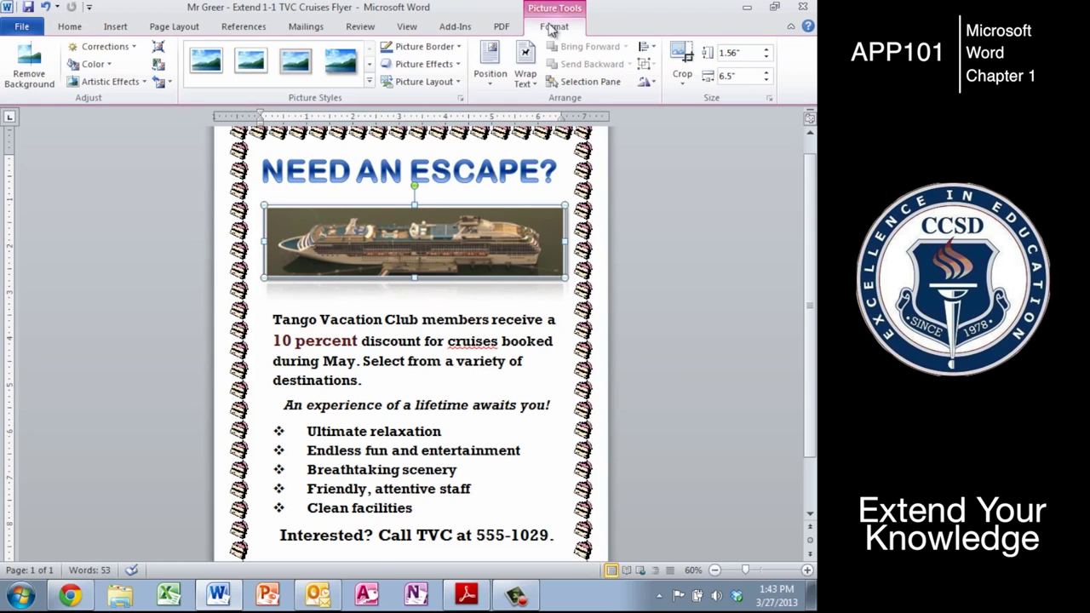
pyautogui.click(108, 64)
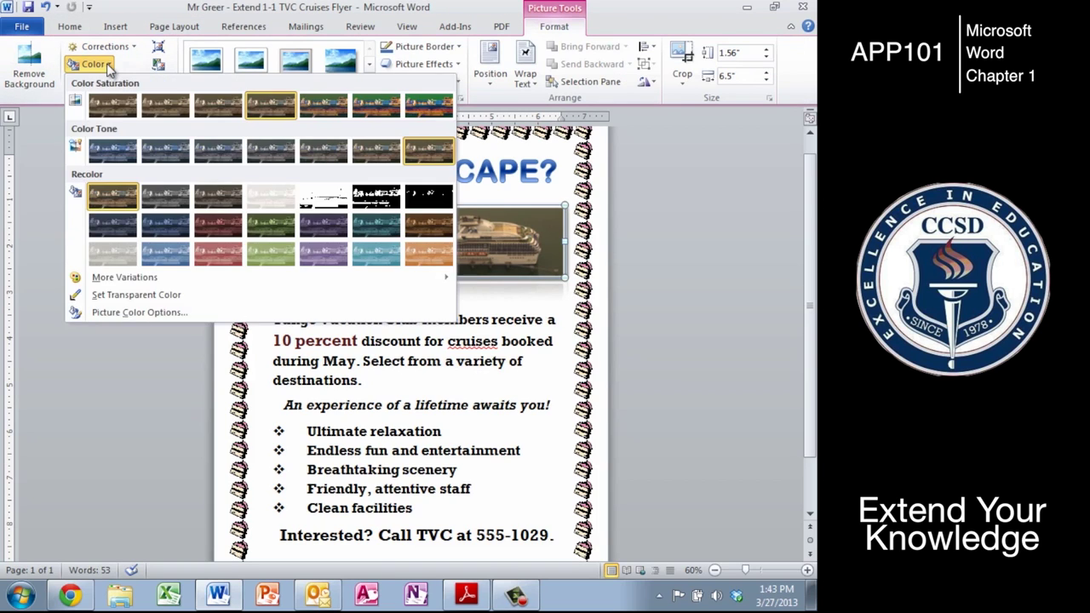
pyautogui.click(107, 65)
pyautogui.click(145, 83)
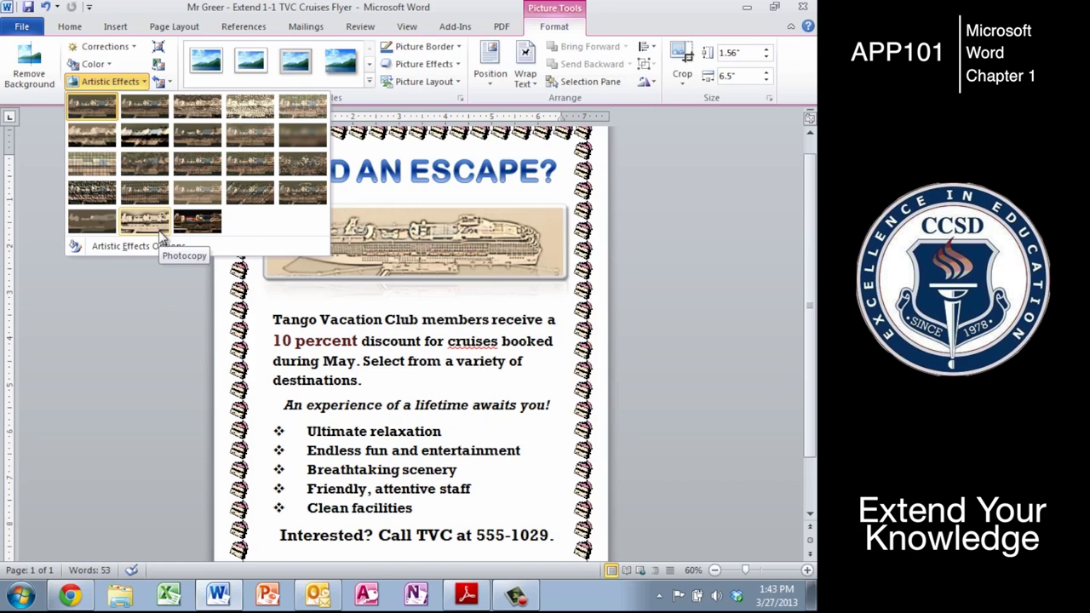
pyautogui.click(43, 162)
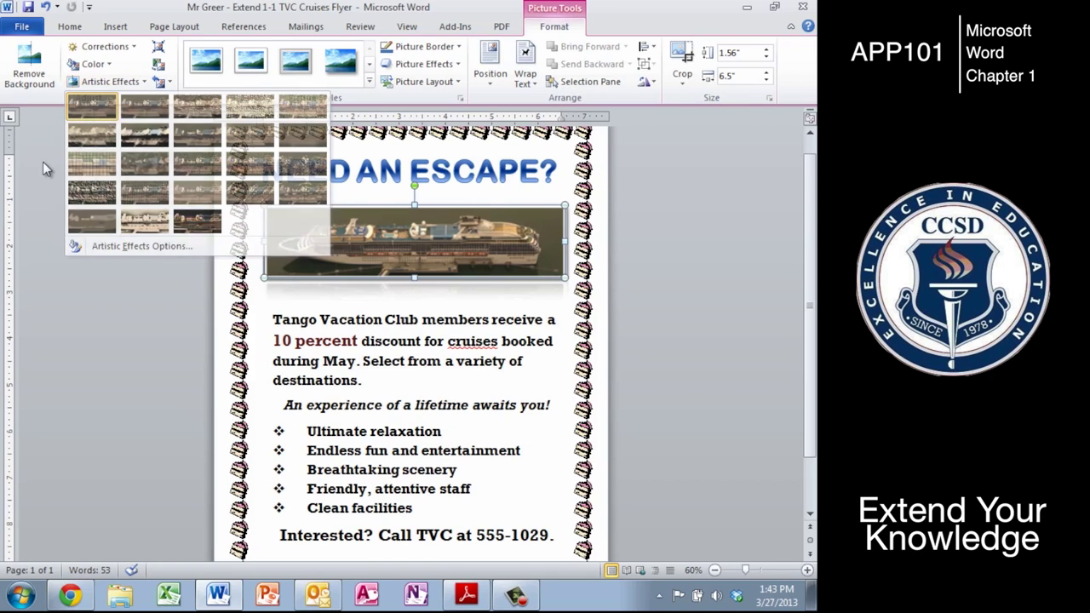